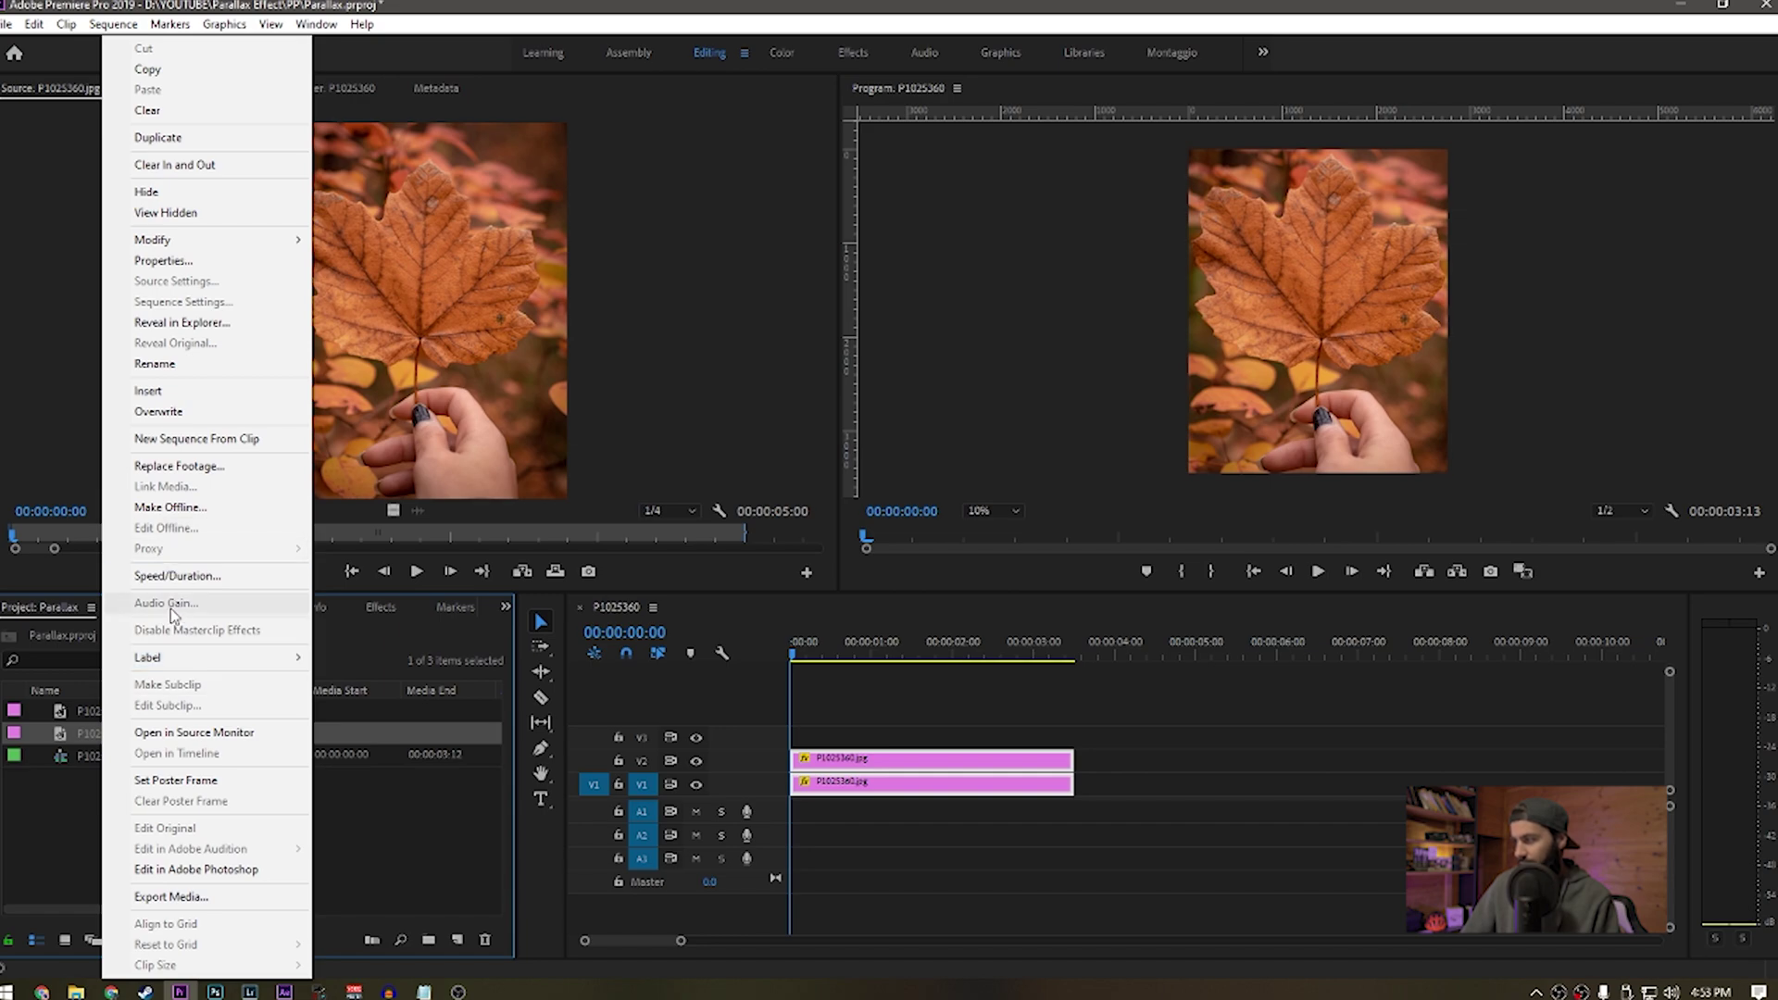
Create a new sequence from the P1025360.jpg clip and trim the clip to about 00:00:03:24.
{"action": "left_click", "coordinate": [245, 439]}
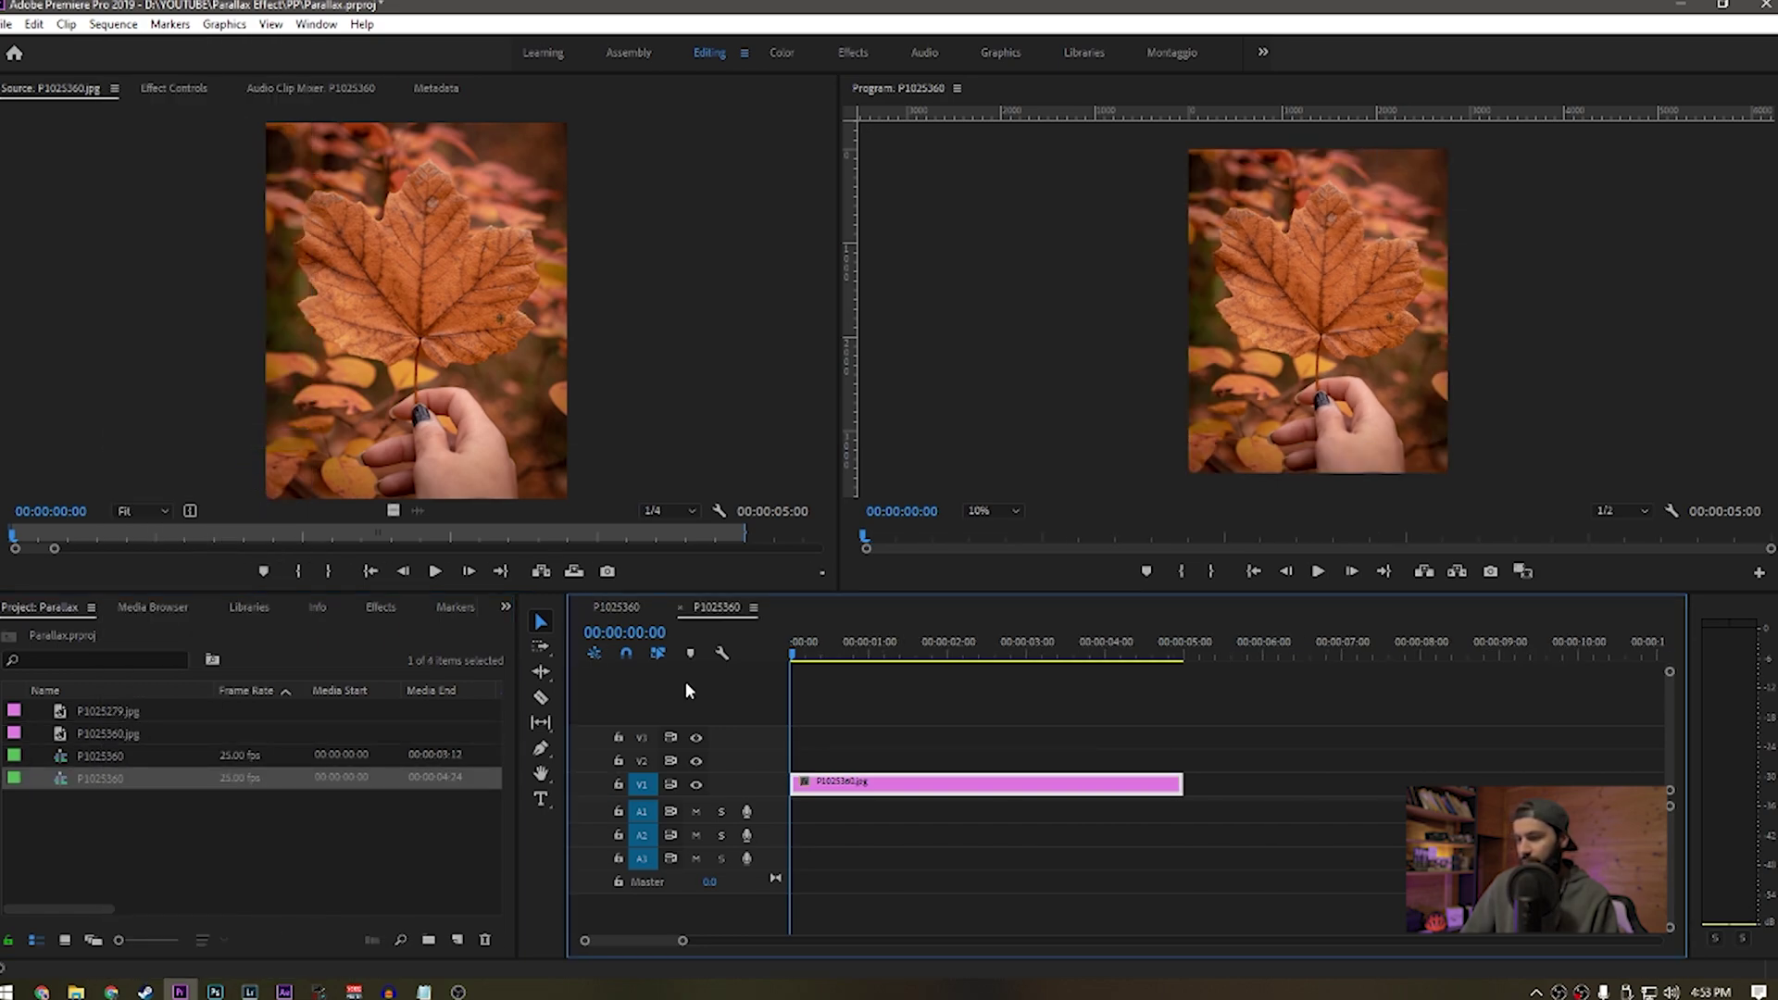
{"action": "left_click_drag", "start_coordinate": [797, 648], "coordinate": [866, 664]}
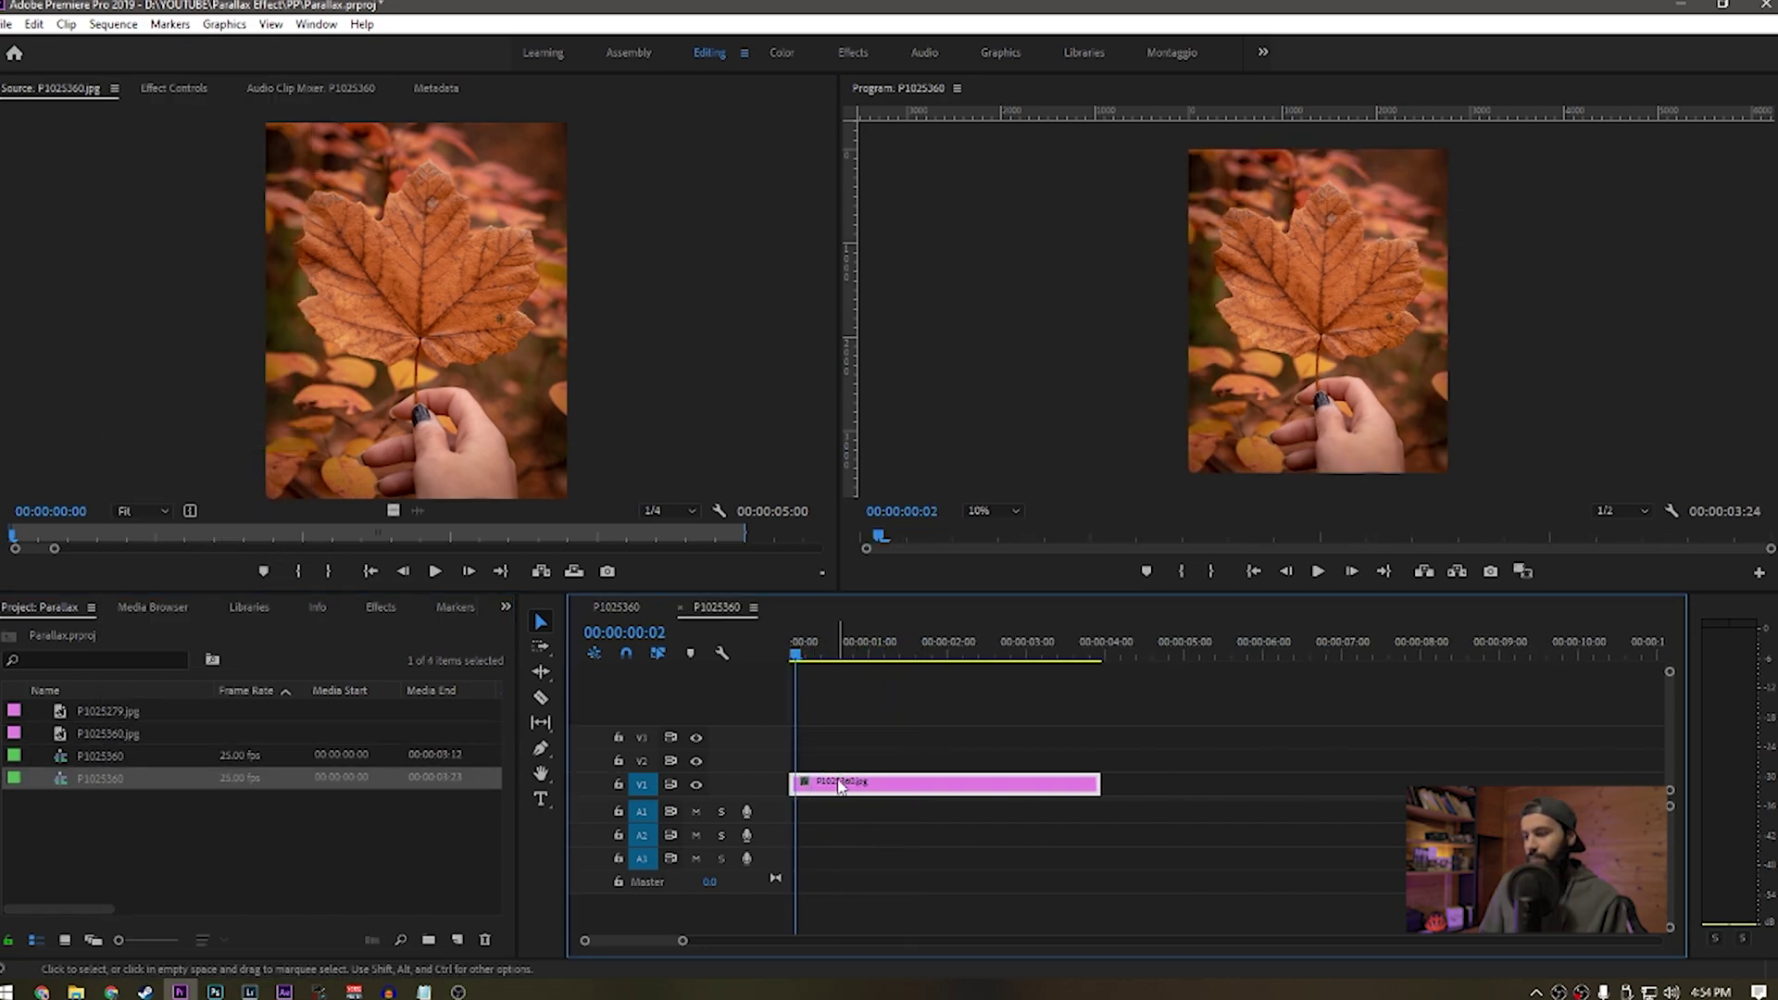
{"action": "left_click", "coordinate": [861, 785]}
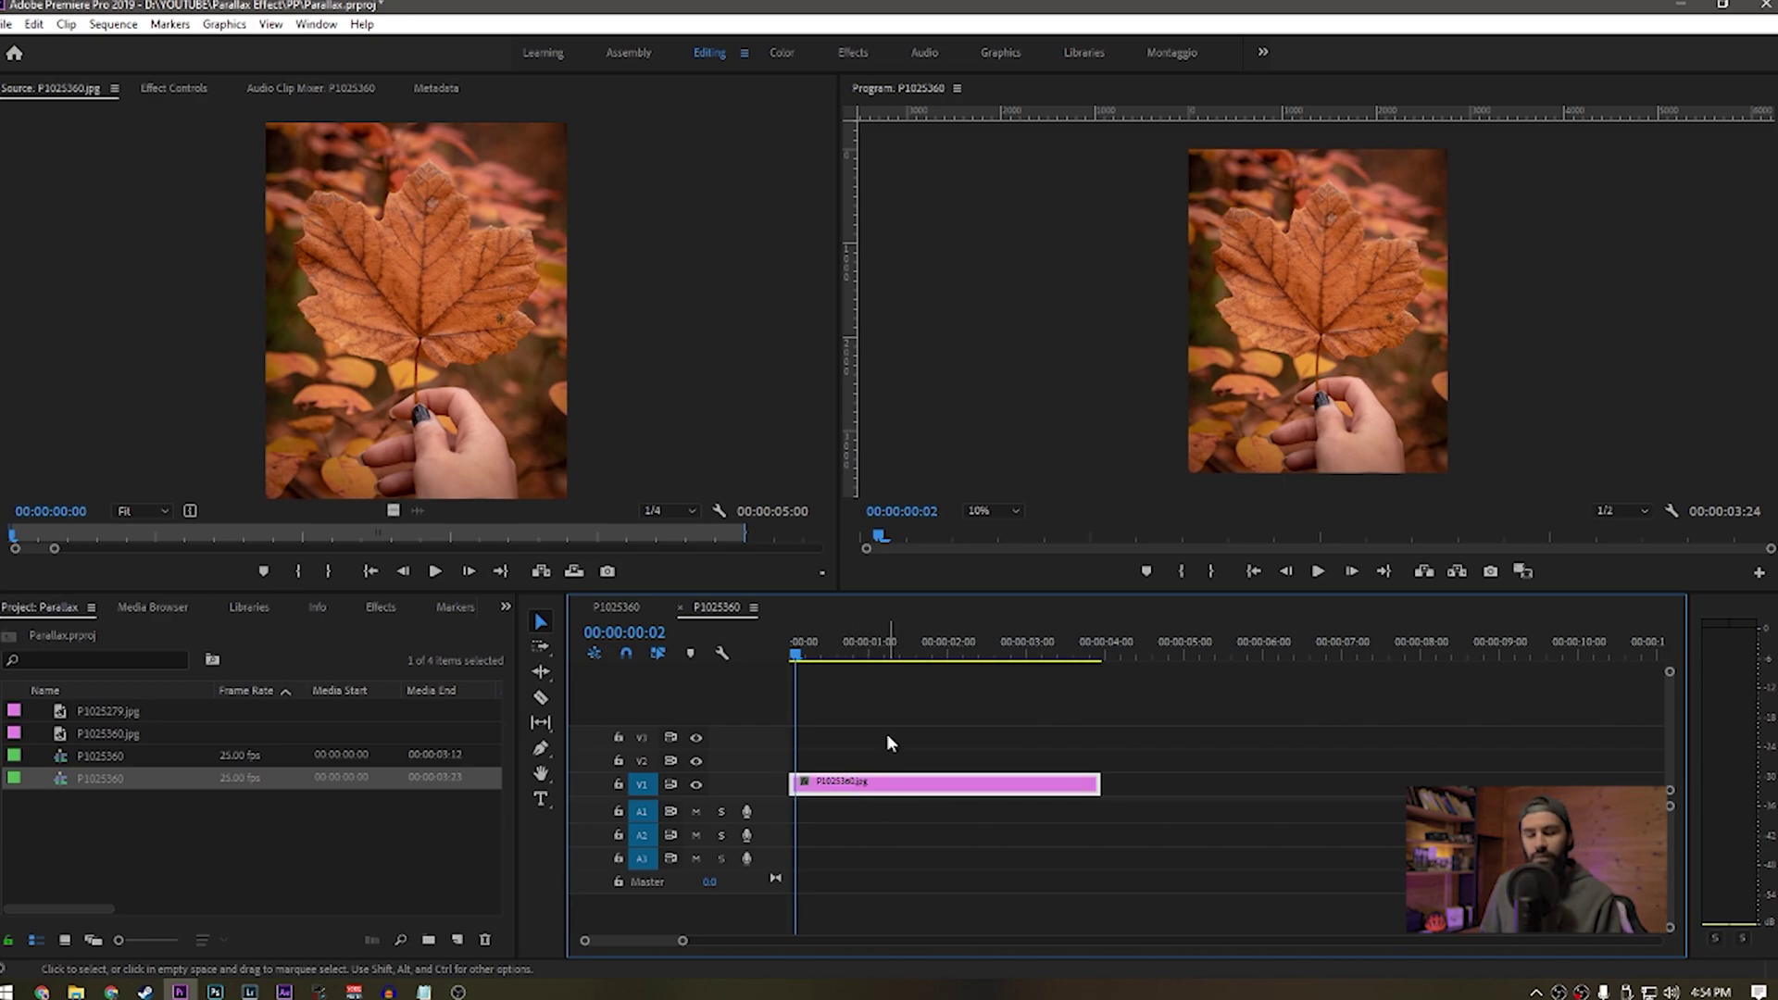
{"action": "left_click", "coordinate": [872, 744]}
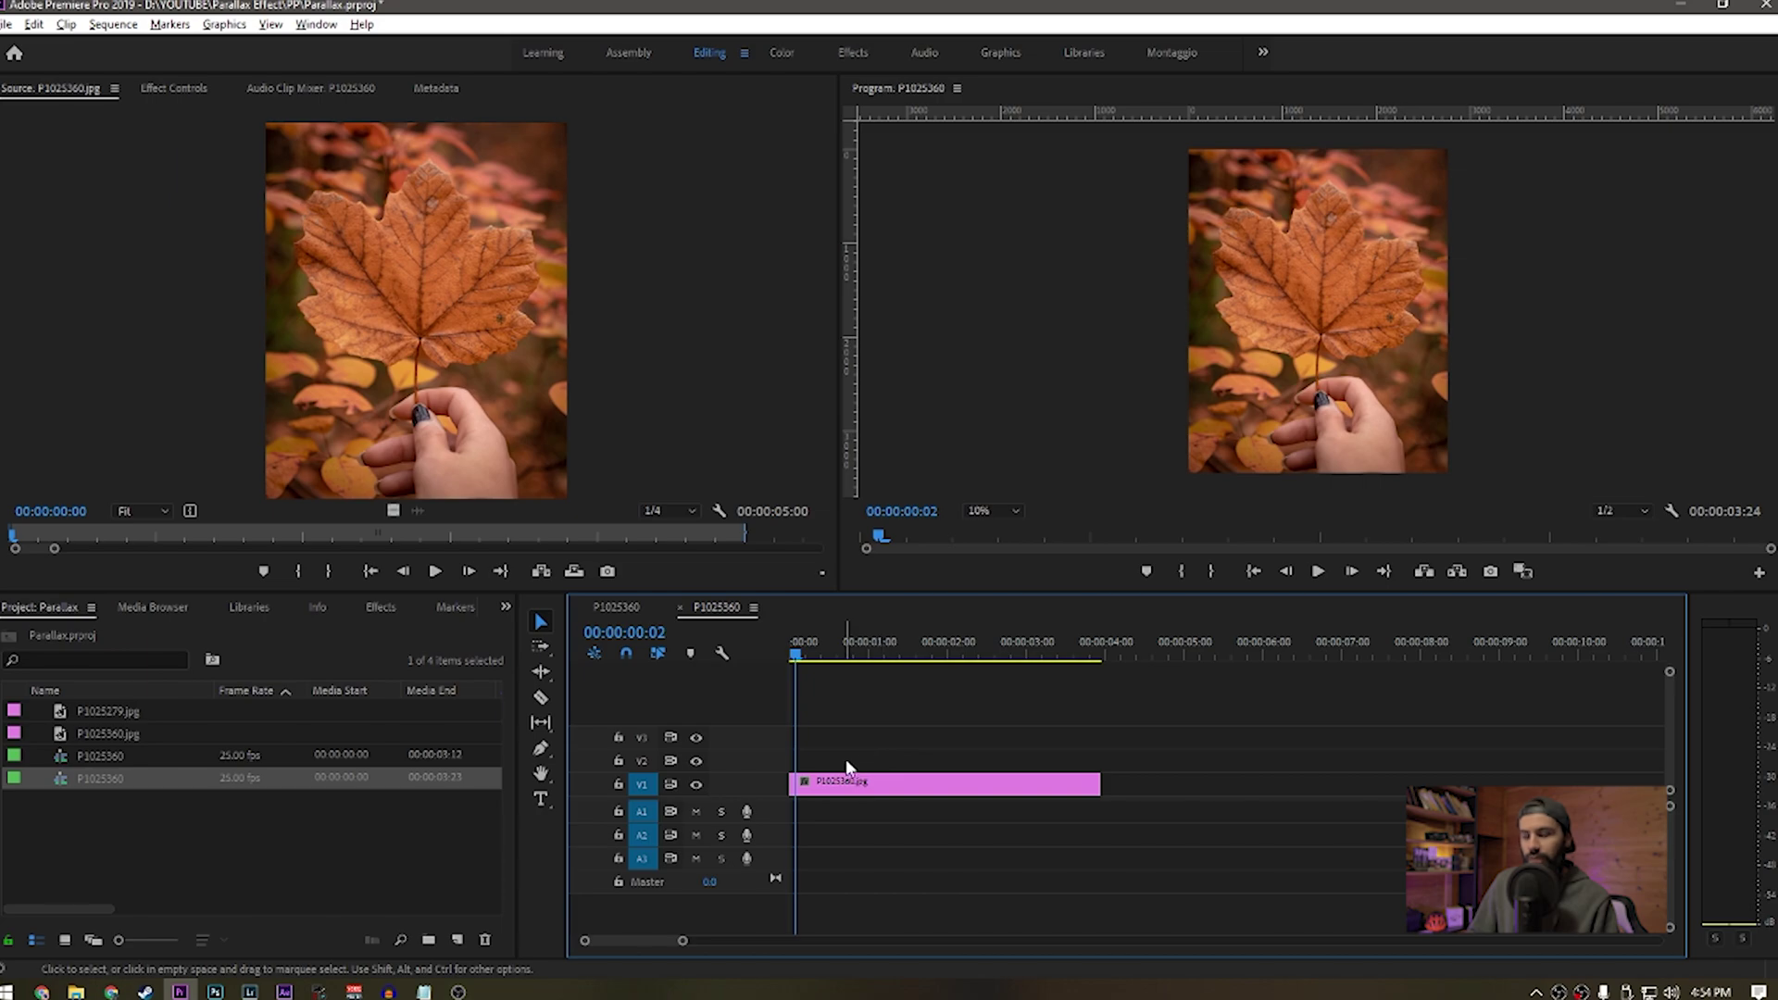
Duplicate the clip onto track V2 directly above the original and show the upper copy's effect settings.
{"action": "left_click_drag", "start_coordinate": [846, 783], "coordinate": [842, 761]}
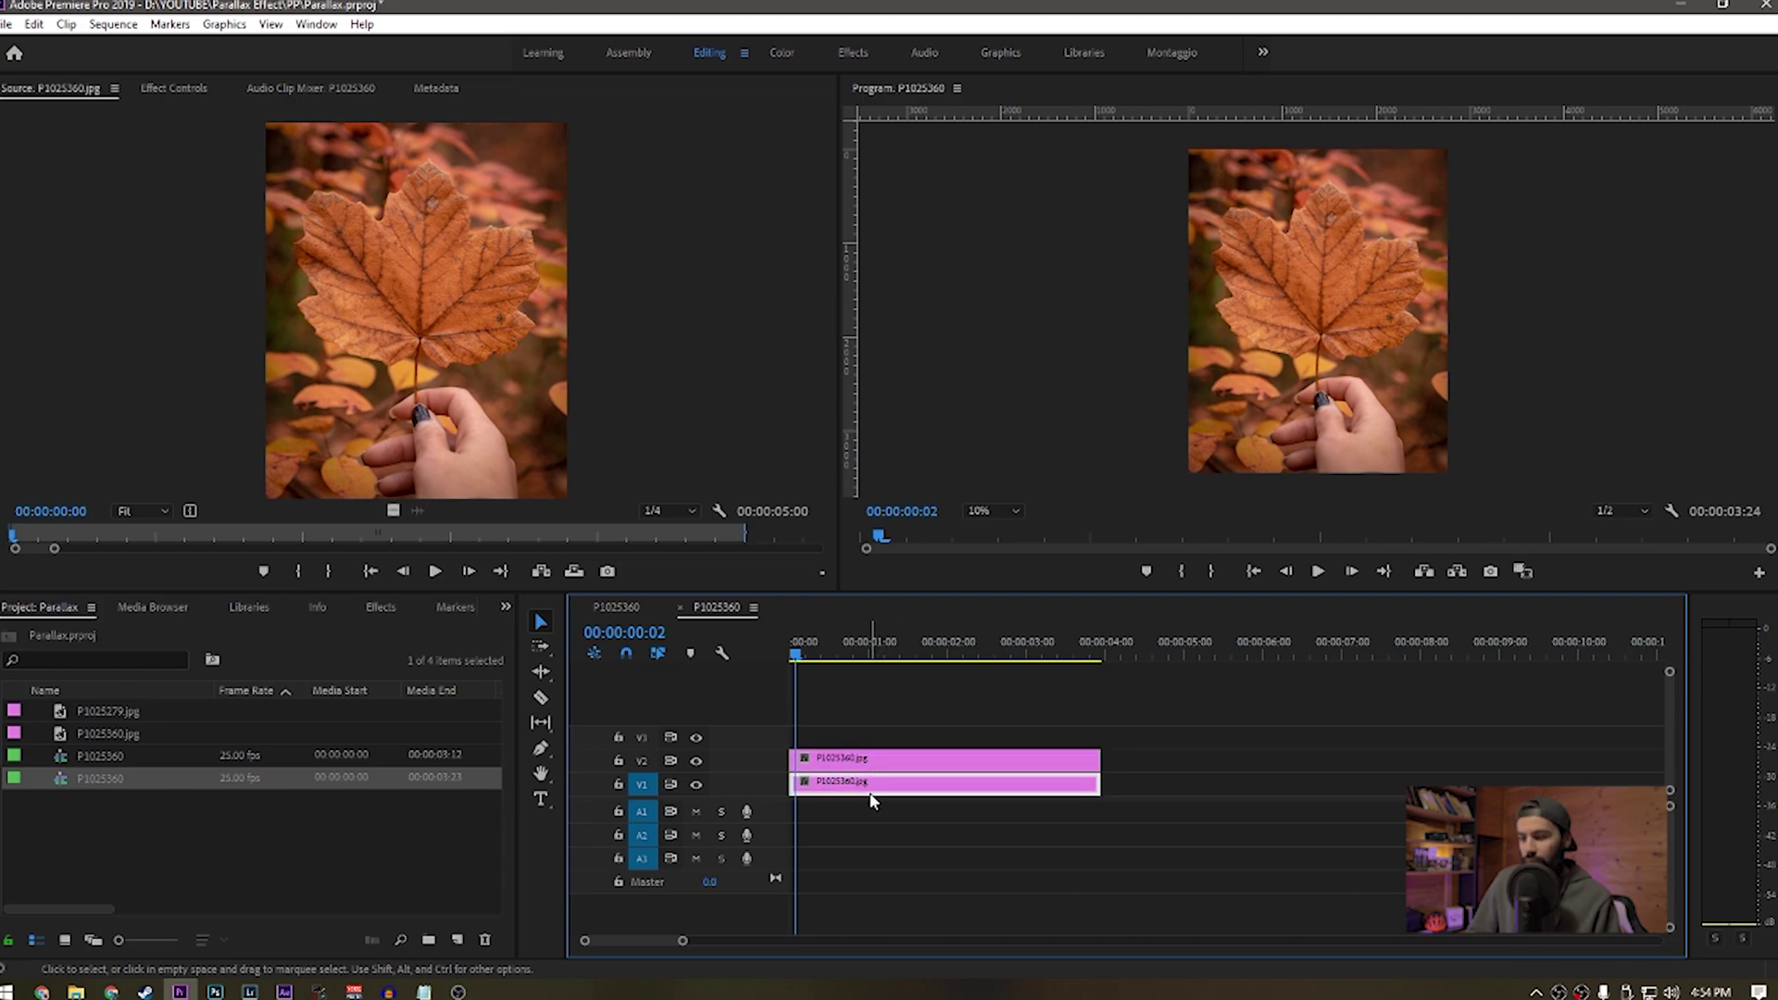
{"action": "key", "text": "Home"}
{"action": "left_click_drag", "start_coordinate": [846, 727], "coordinate": [867, 792]}
{"action": "left_click", "coordinate": [844, 761]}
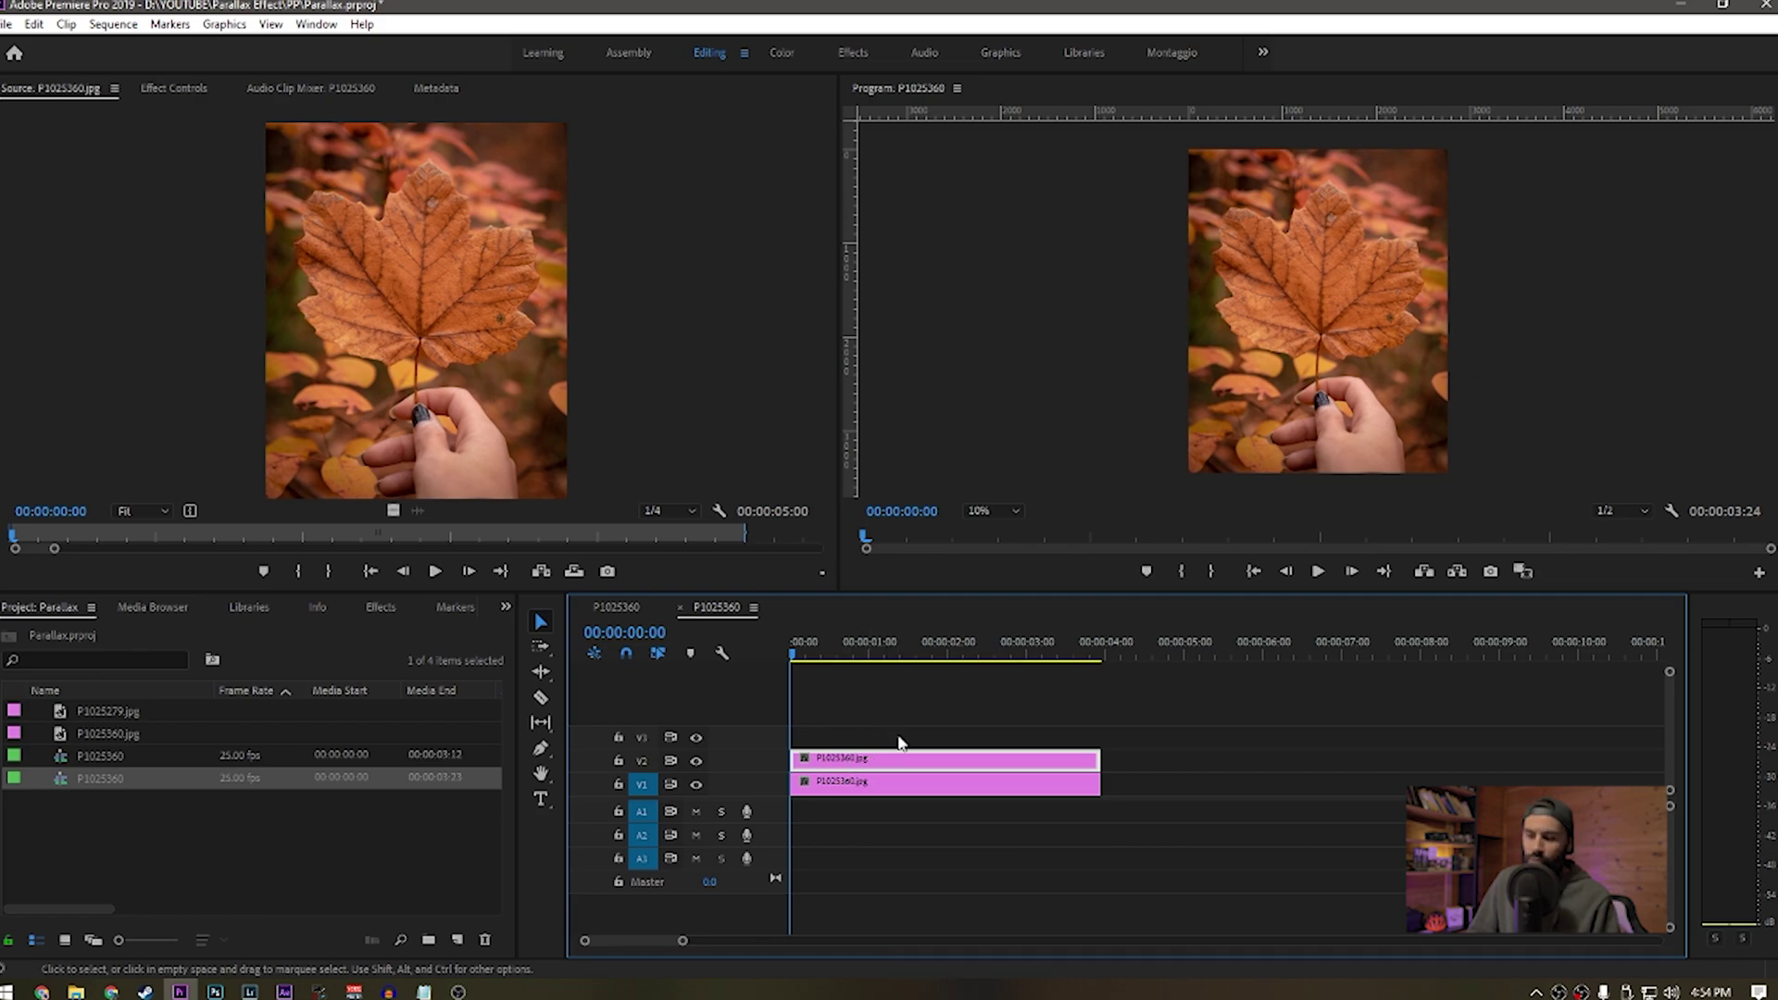
{"action": "left_click", "coordinate": [176, 89]}
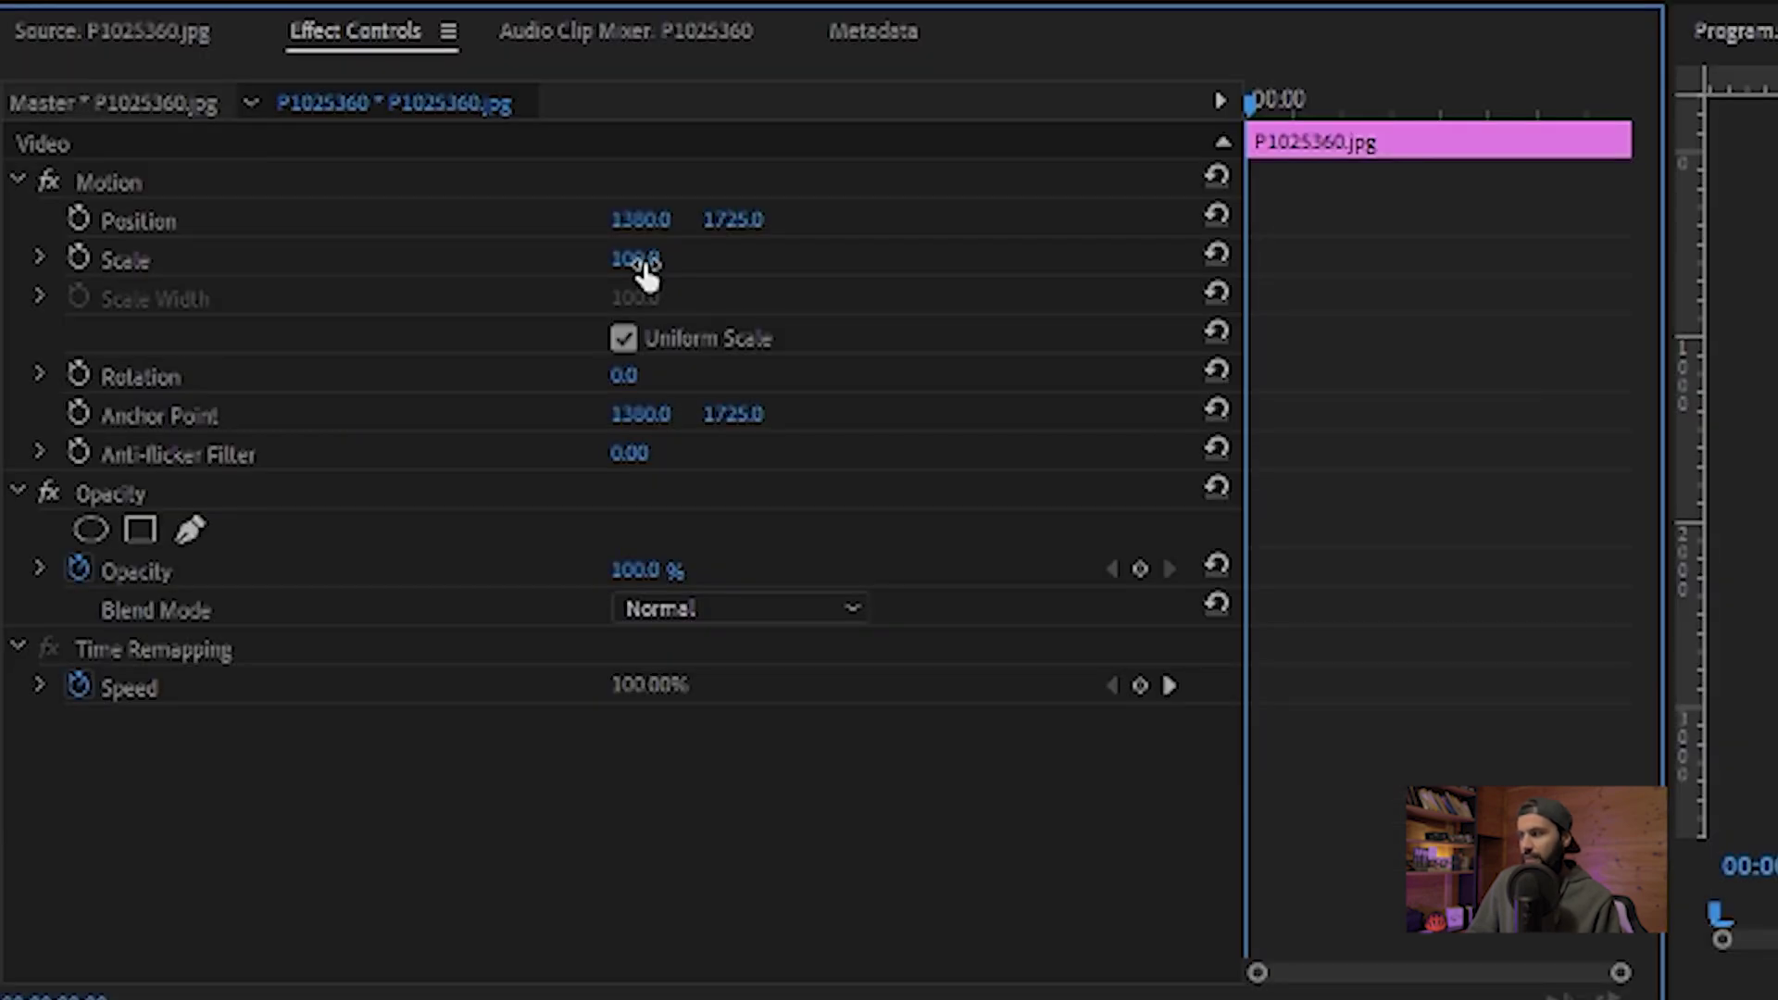
{"action": "left_click", "coordinate": [646, 262]}
{"action": "type", "text": "120"}
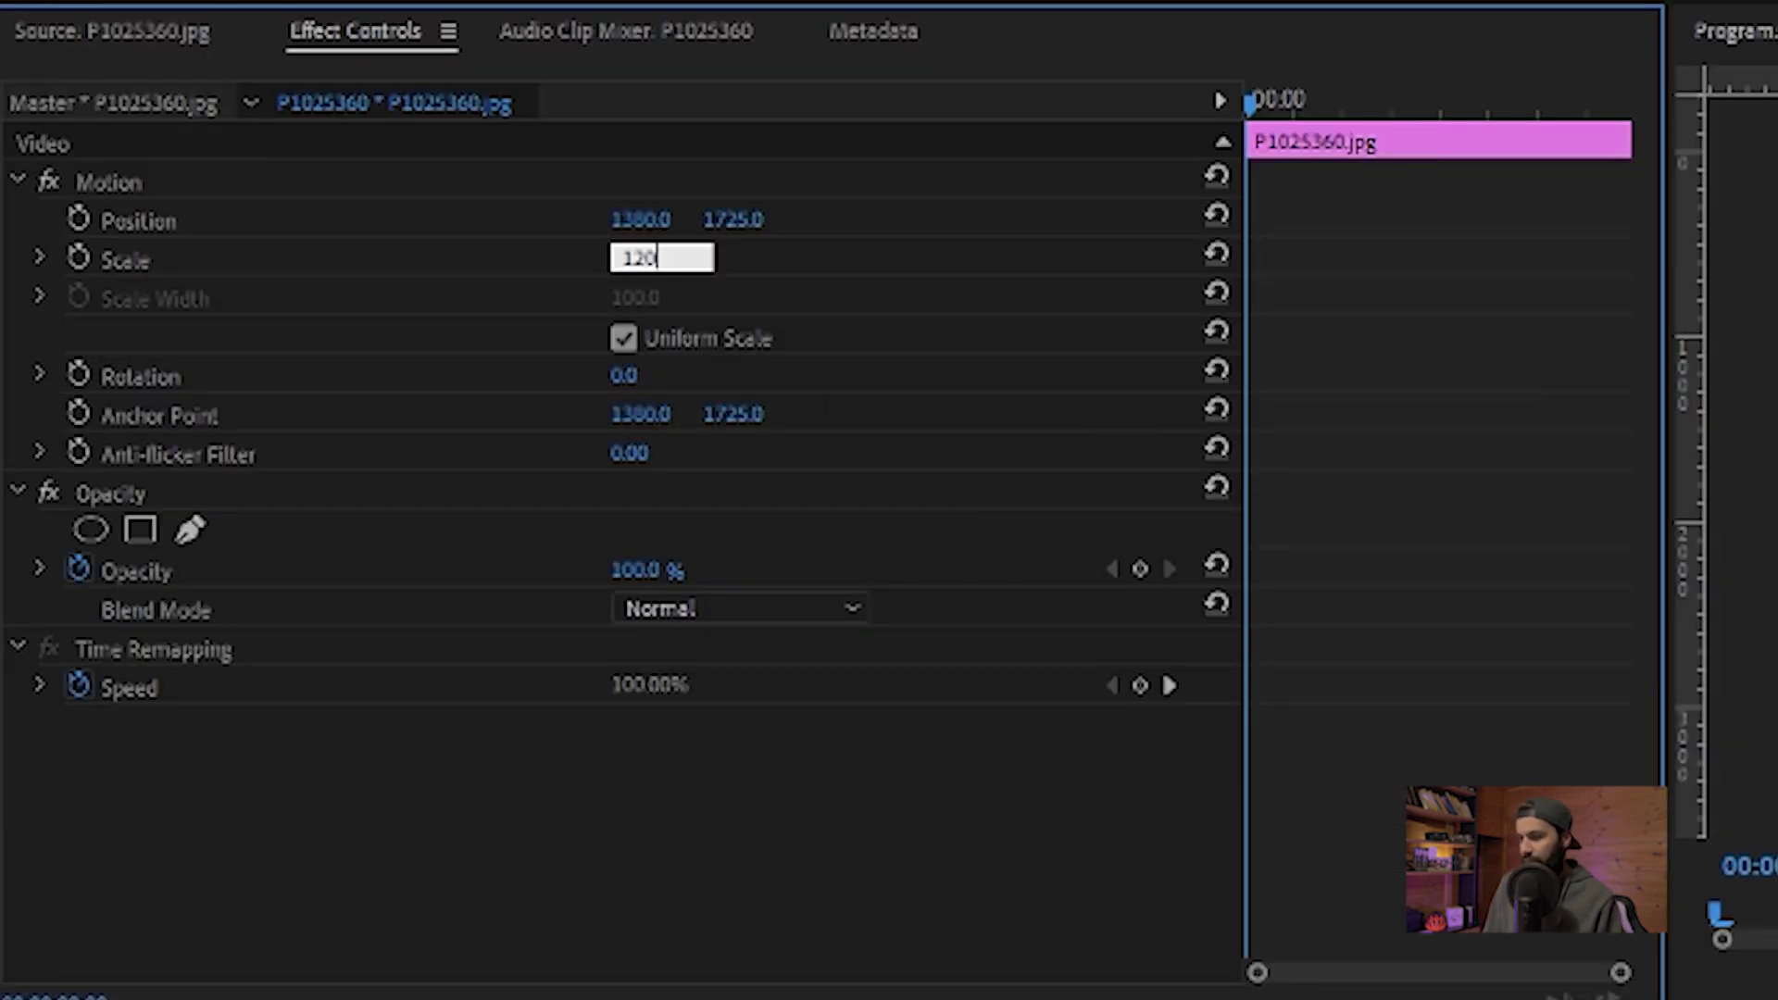
{"action": "key", "text": "Escape"}
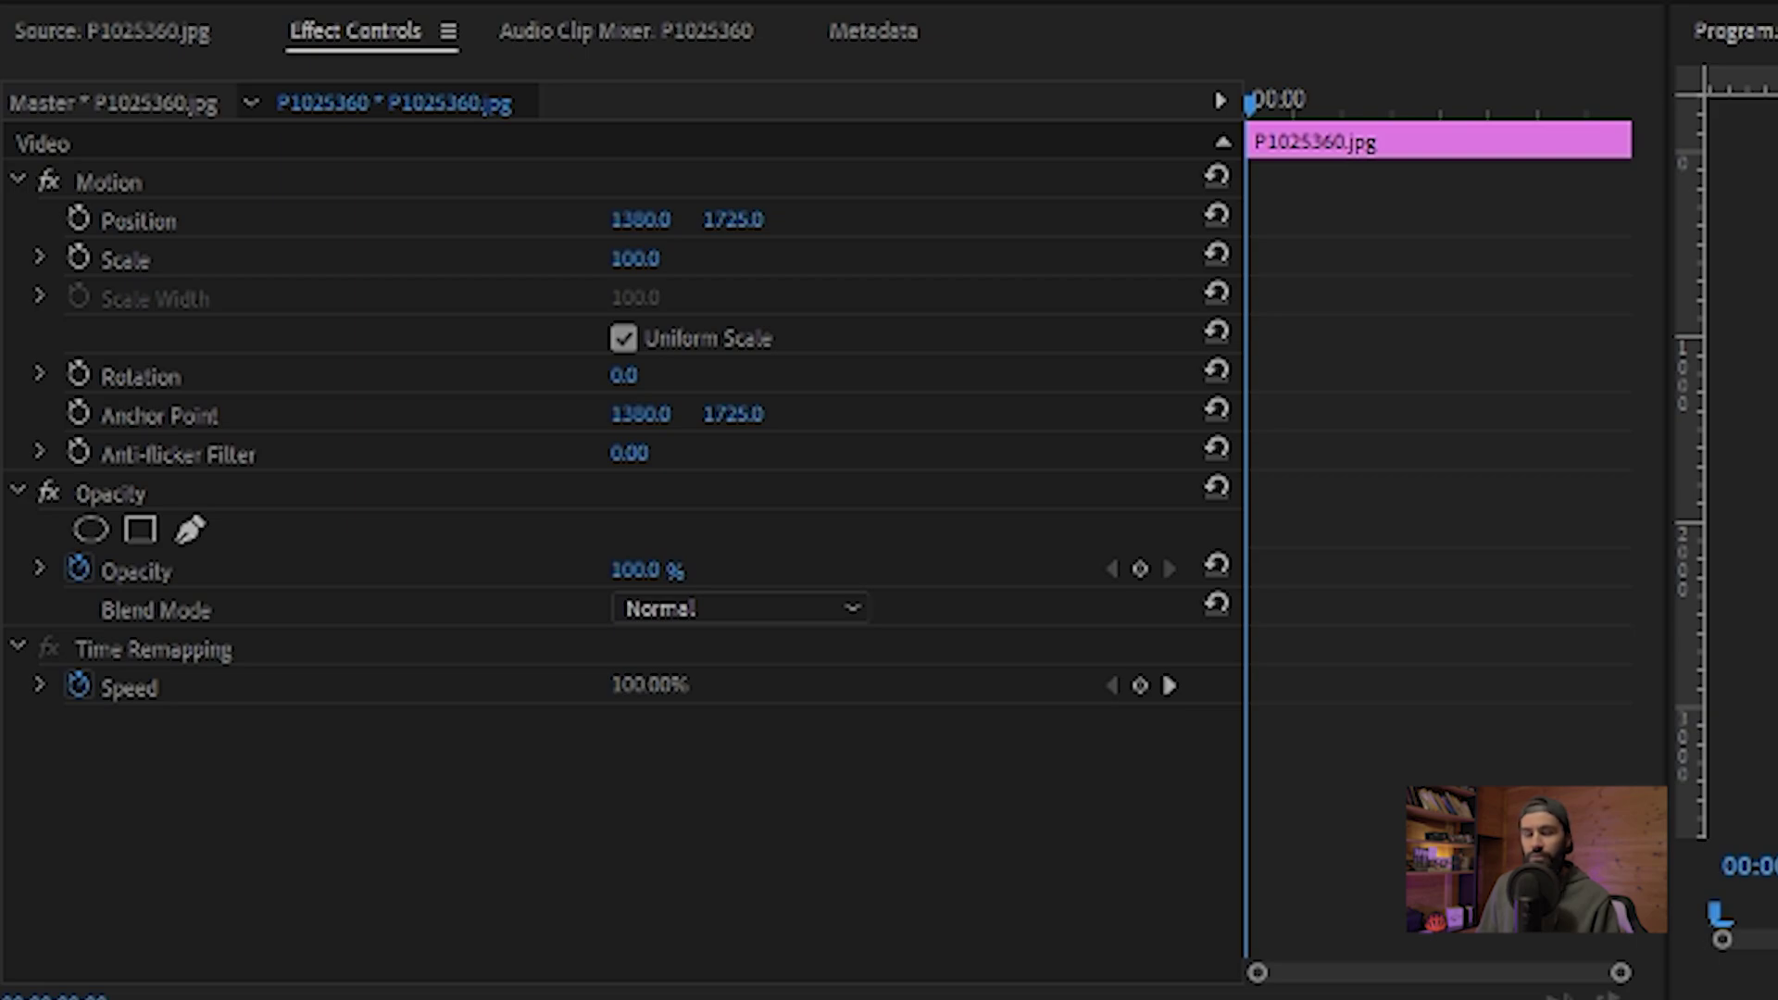
Set the scale of the upper clip to 120.
{"action": "left_click", "coordinate": [641, 259]}
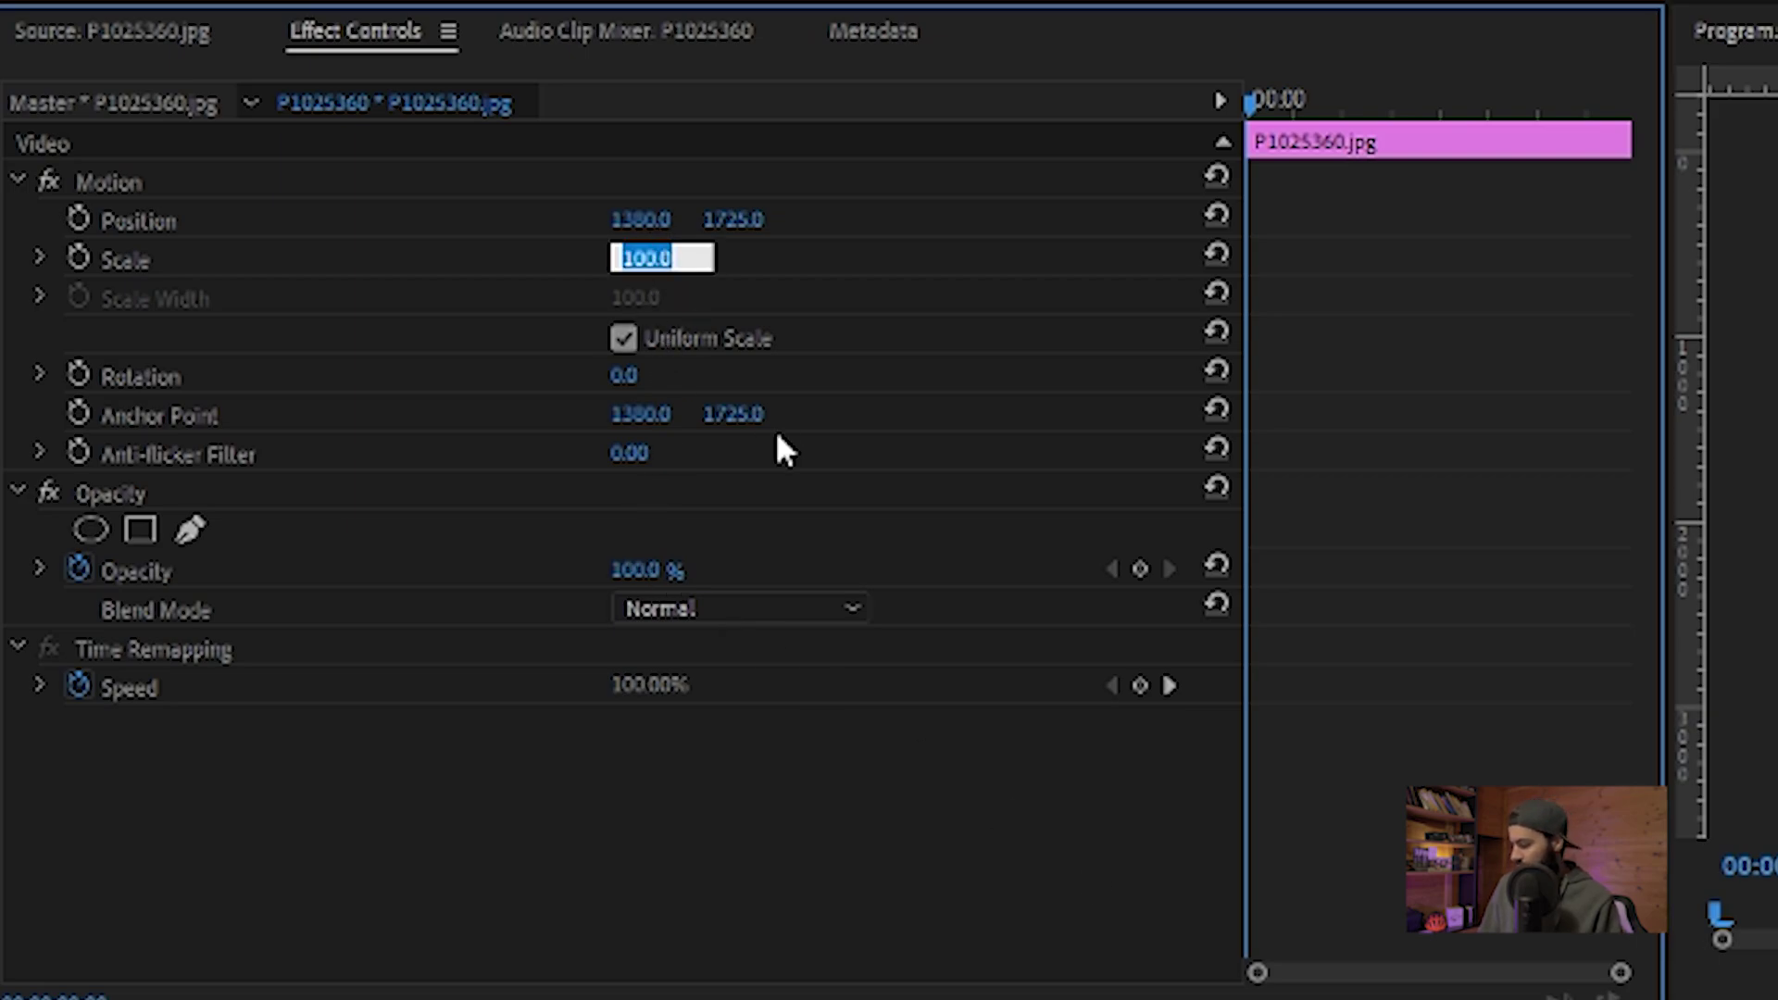
{"action": "type", "text": "120"}
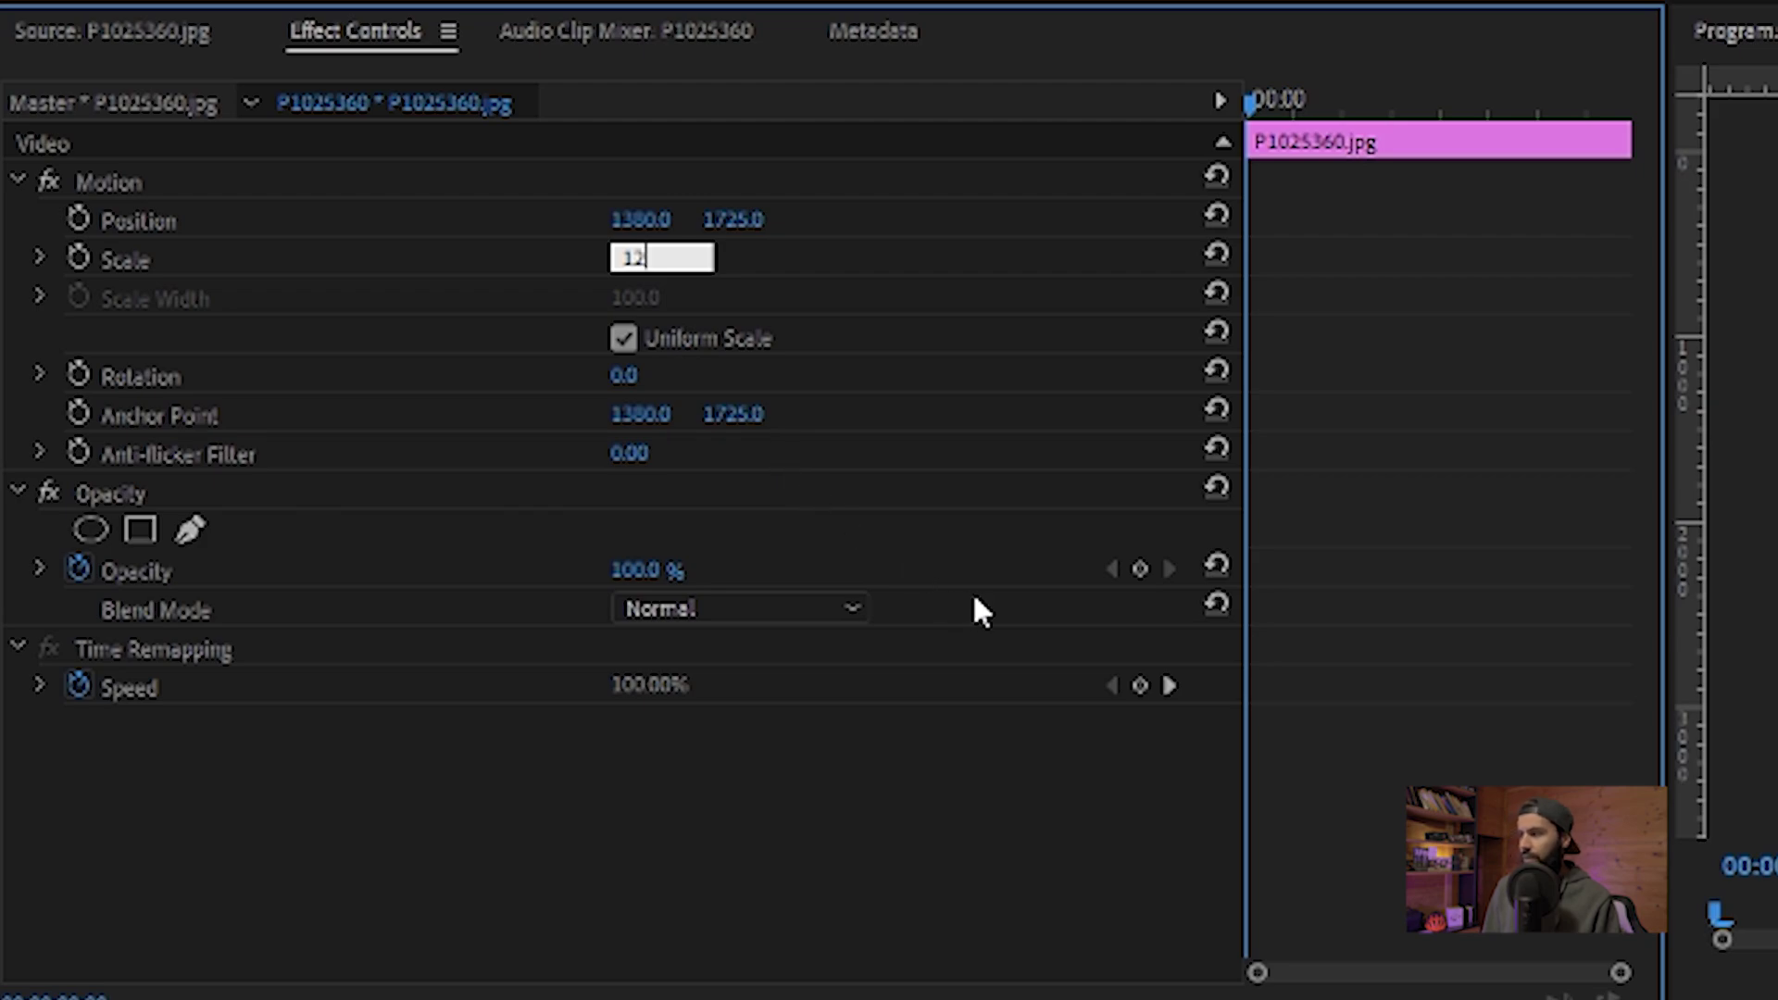
{"action": "left_click", "coordinate": [798, 664]}
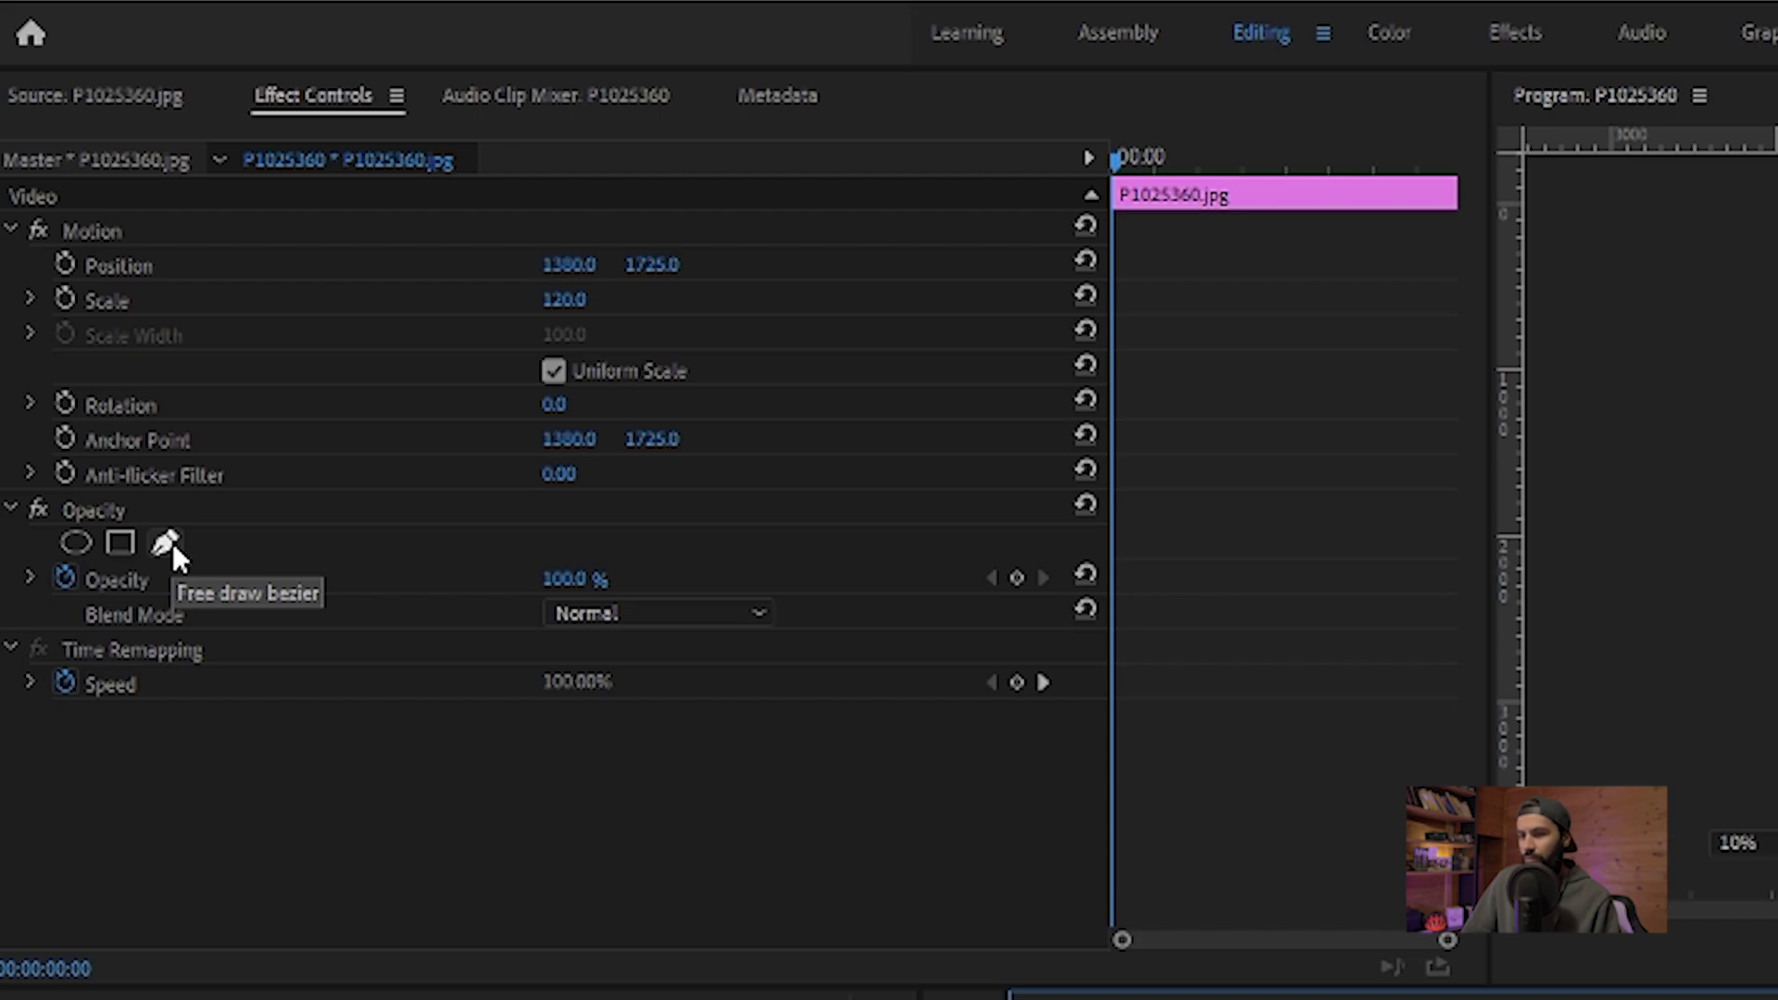
Start a free-draw opacity mask on the upper clip, tracing the hand's outer edge from the image's lower border up over the index finger.
{"action": "left_click", "coordinate": [163, 545]}
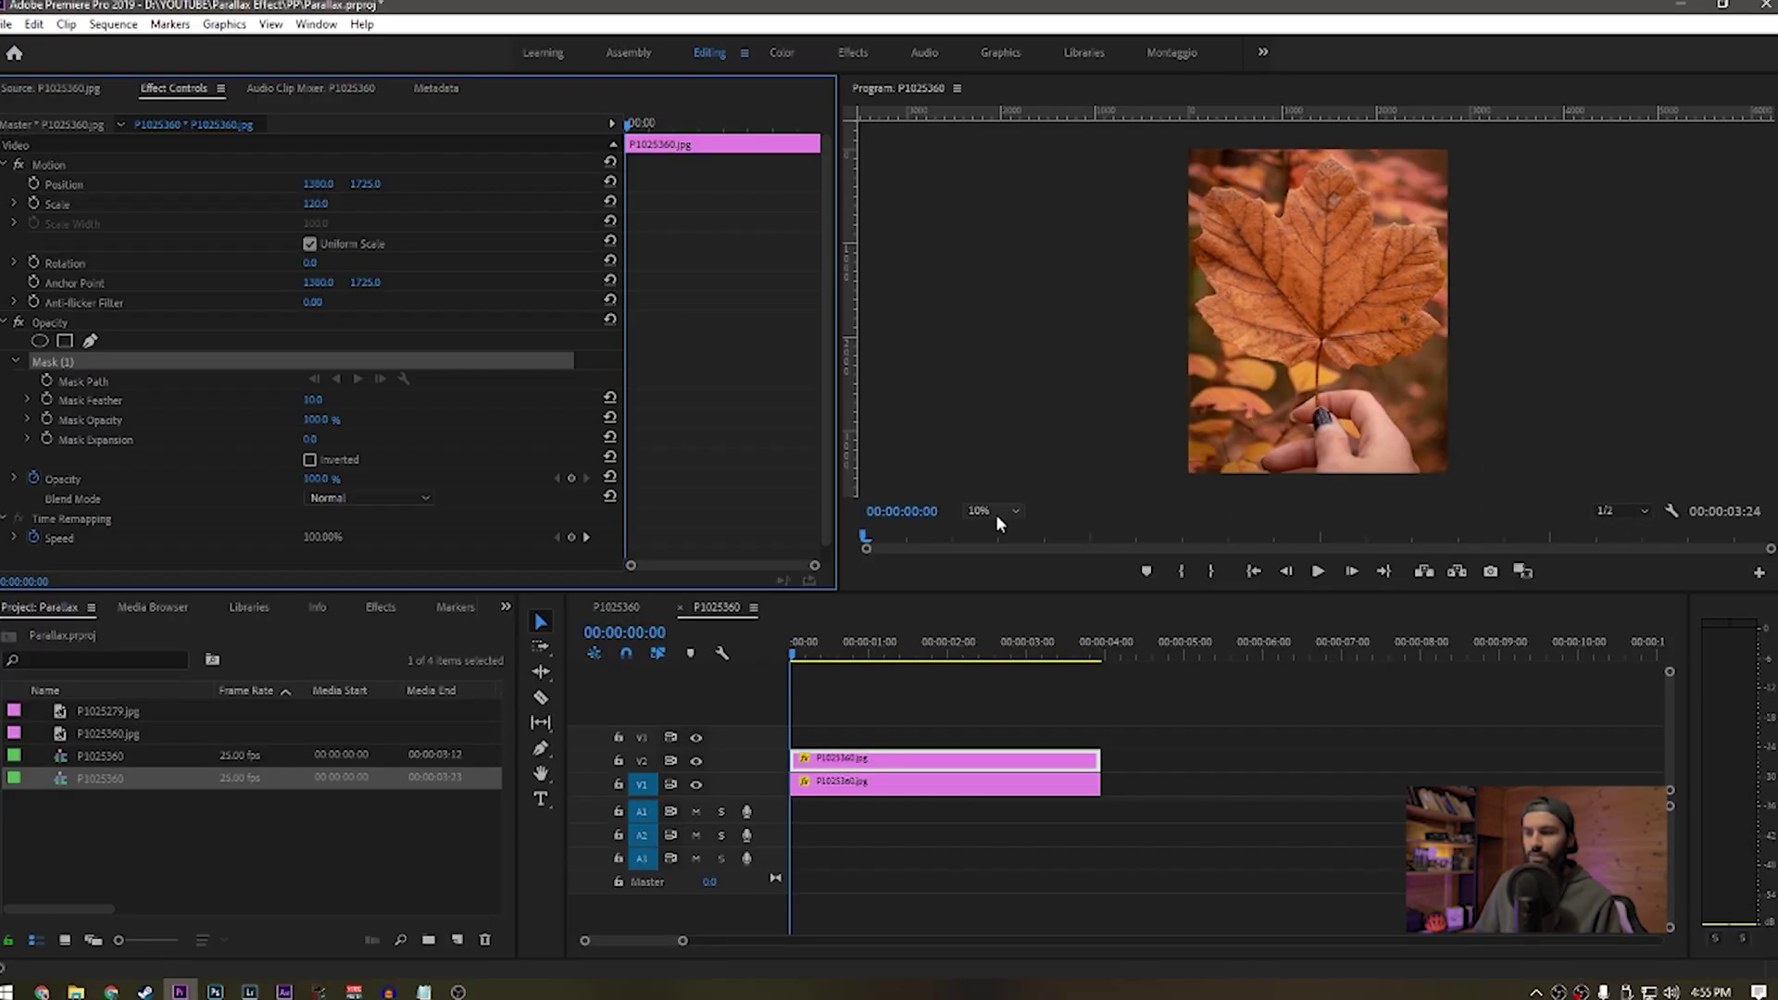
{"action": "left_click", "coordinate": [1738, 842]}
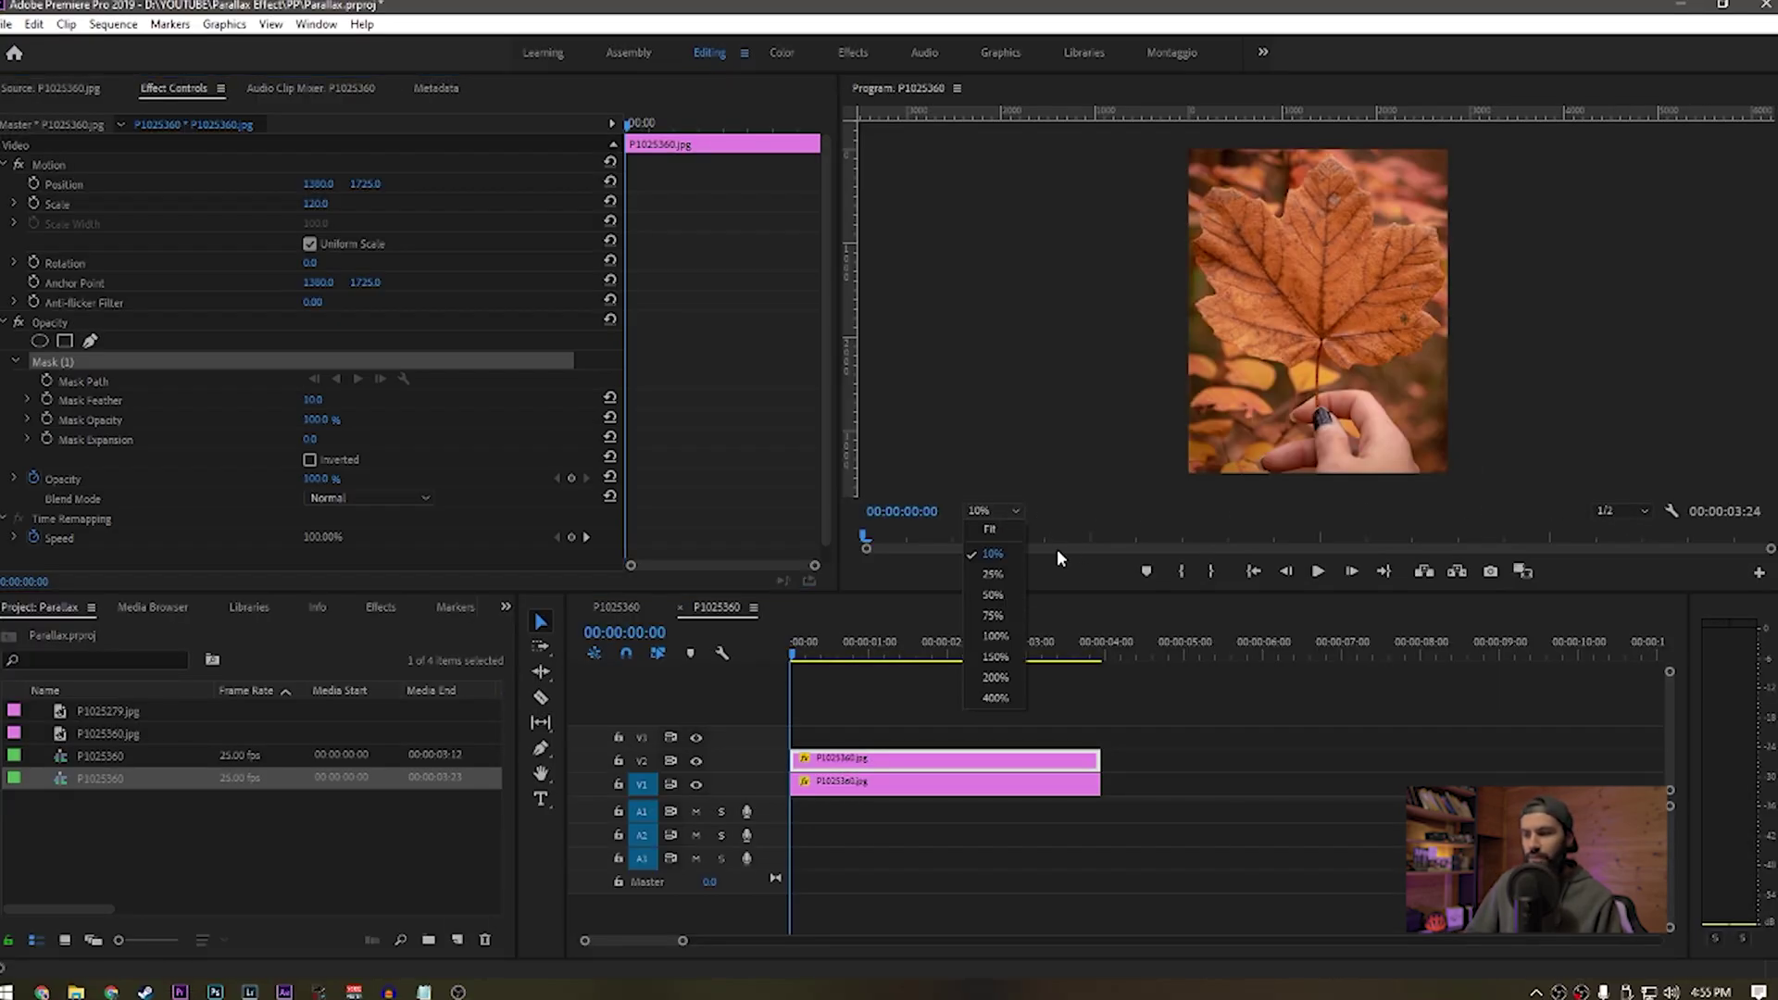
{"action": "left_click", "coordinate": [999, 575]}
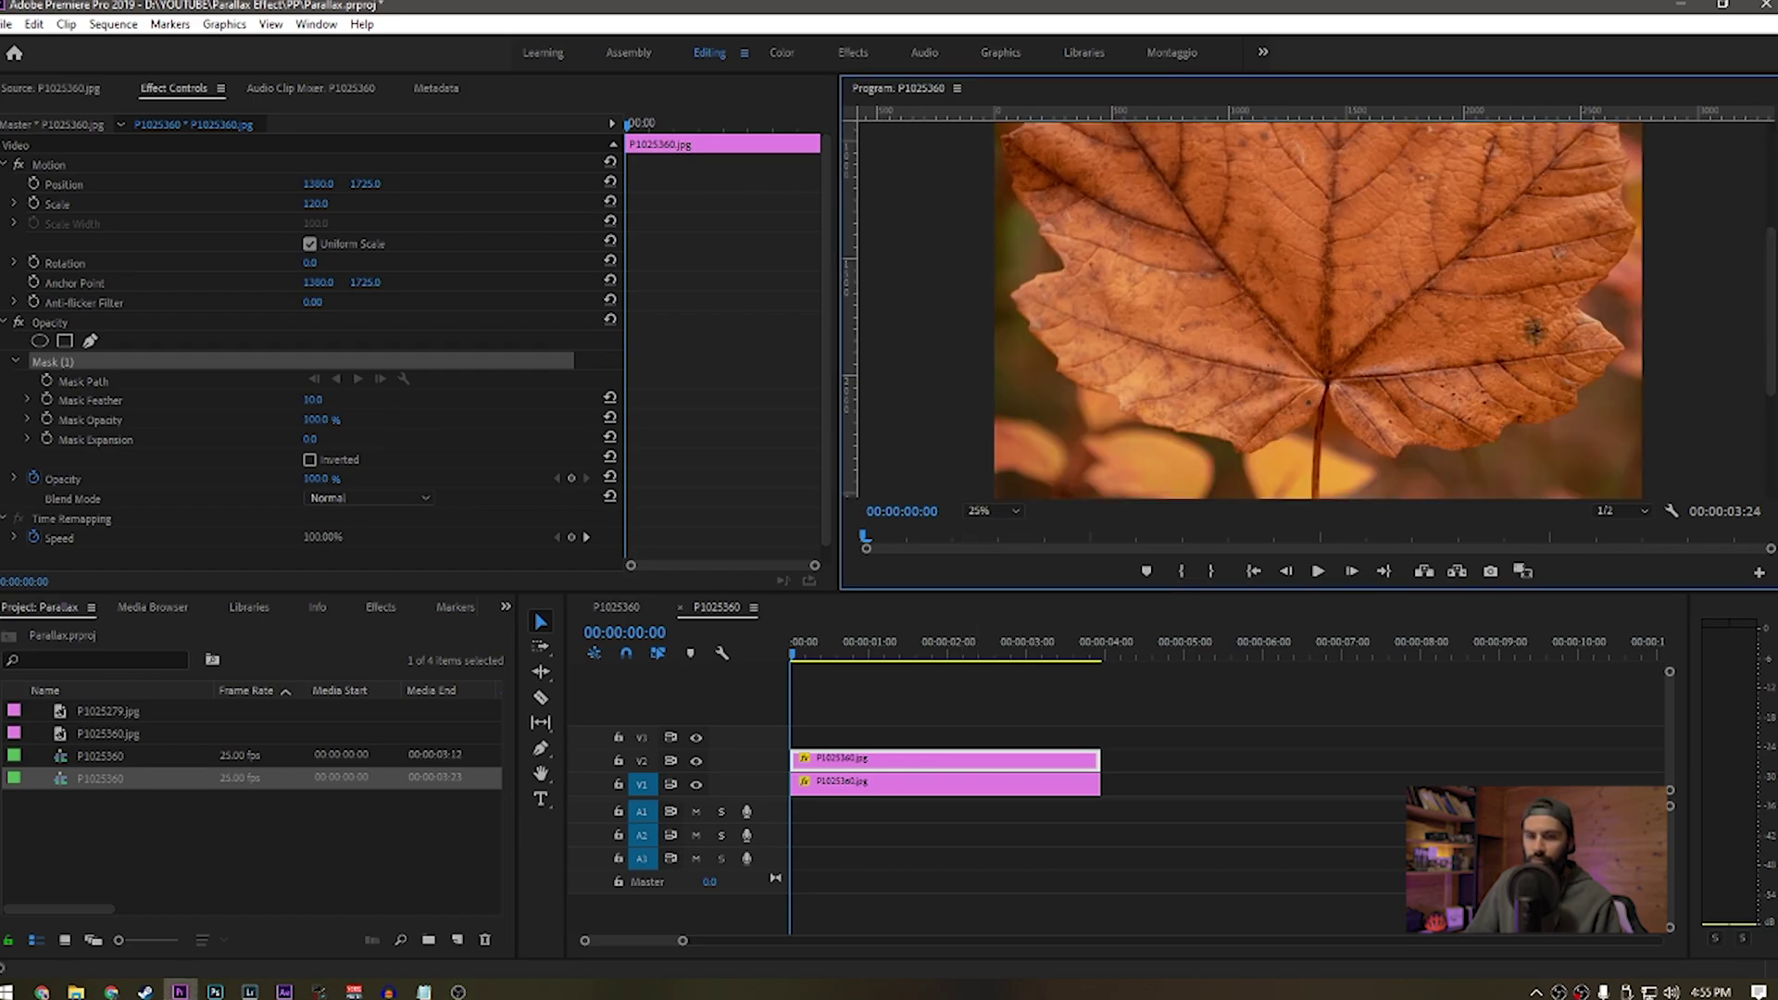
{"action": "scroll", "coordinate": [1577, 495], "scroll_direction": "down", "scroll_amount": 5}
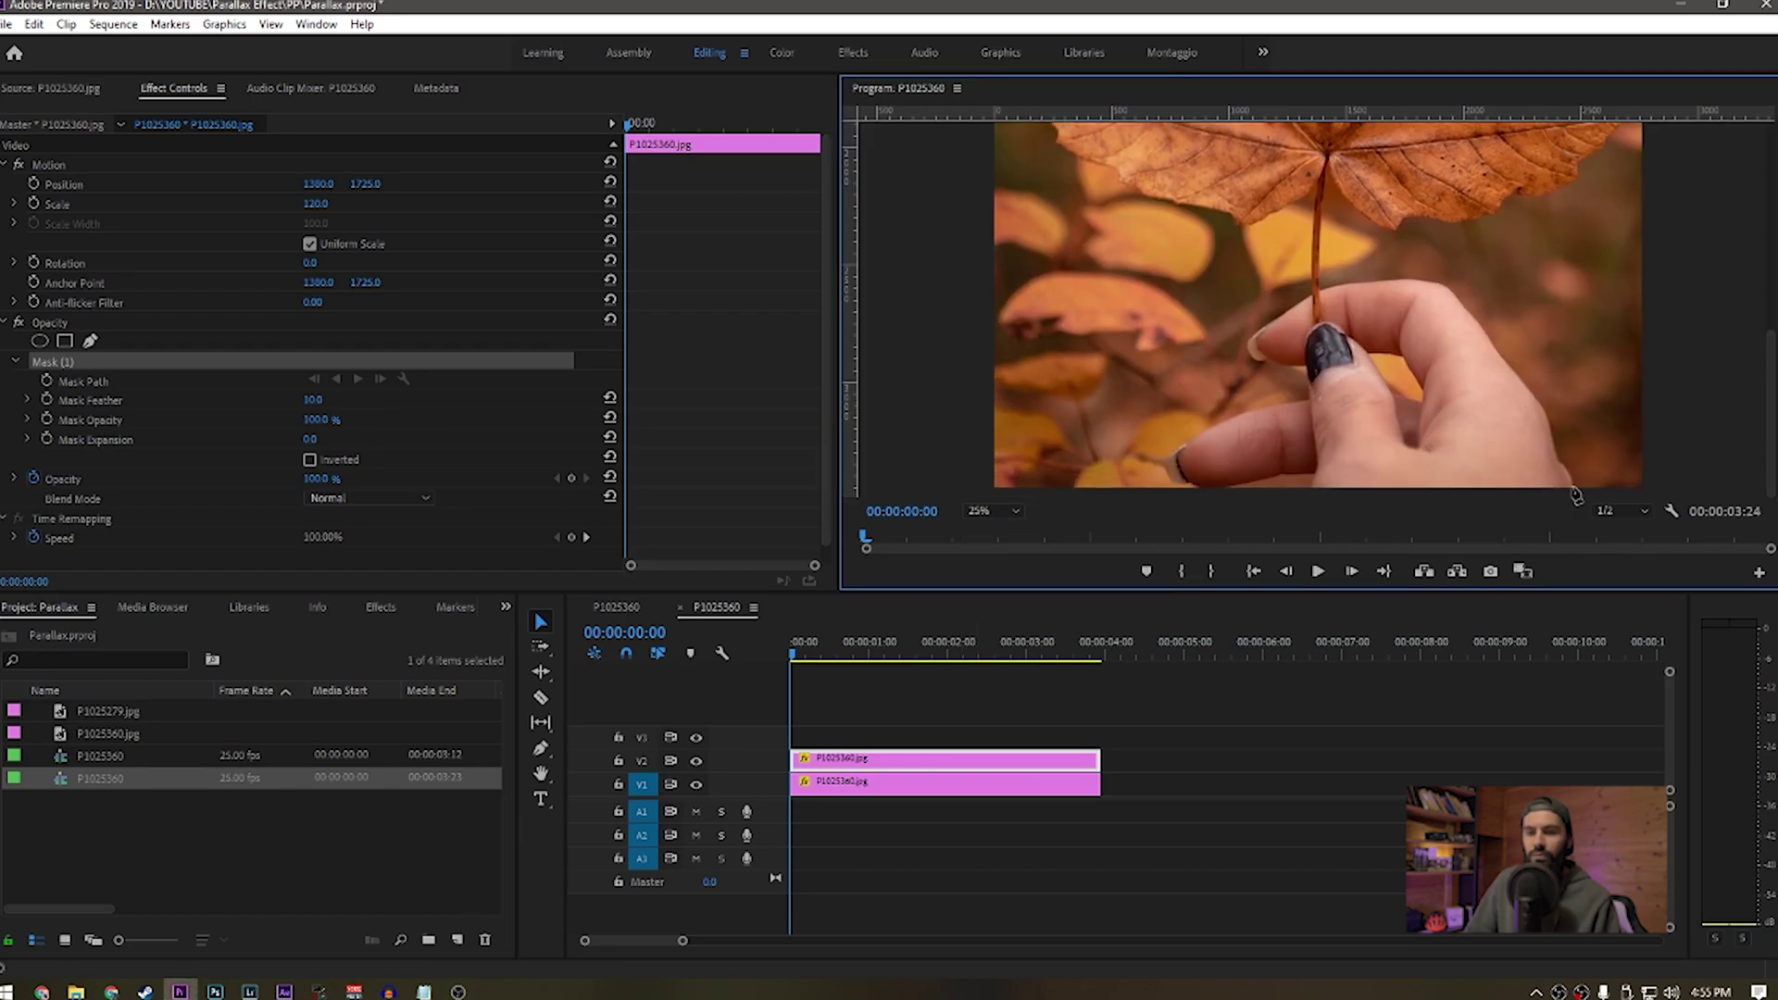
{"action": "left_click", "coordinate": [1572, 487]}
{"action": "left_click", "coordinate": [1558, 462]}
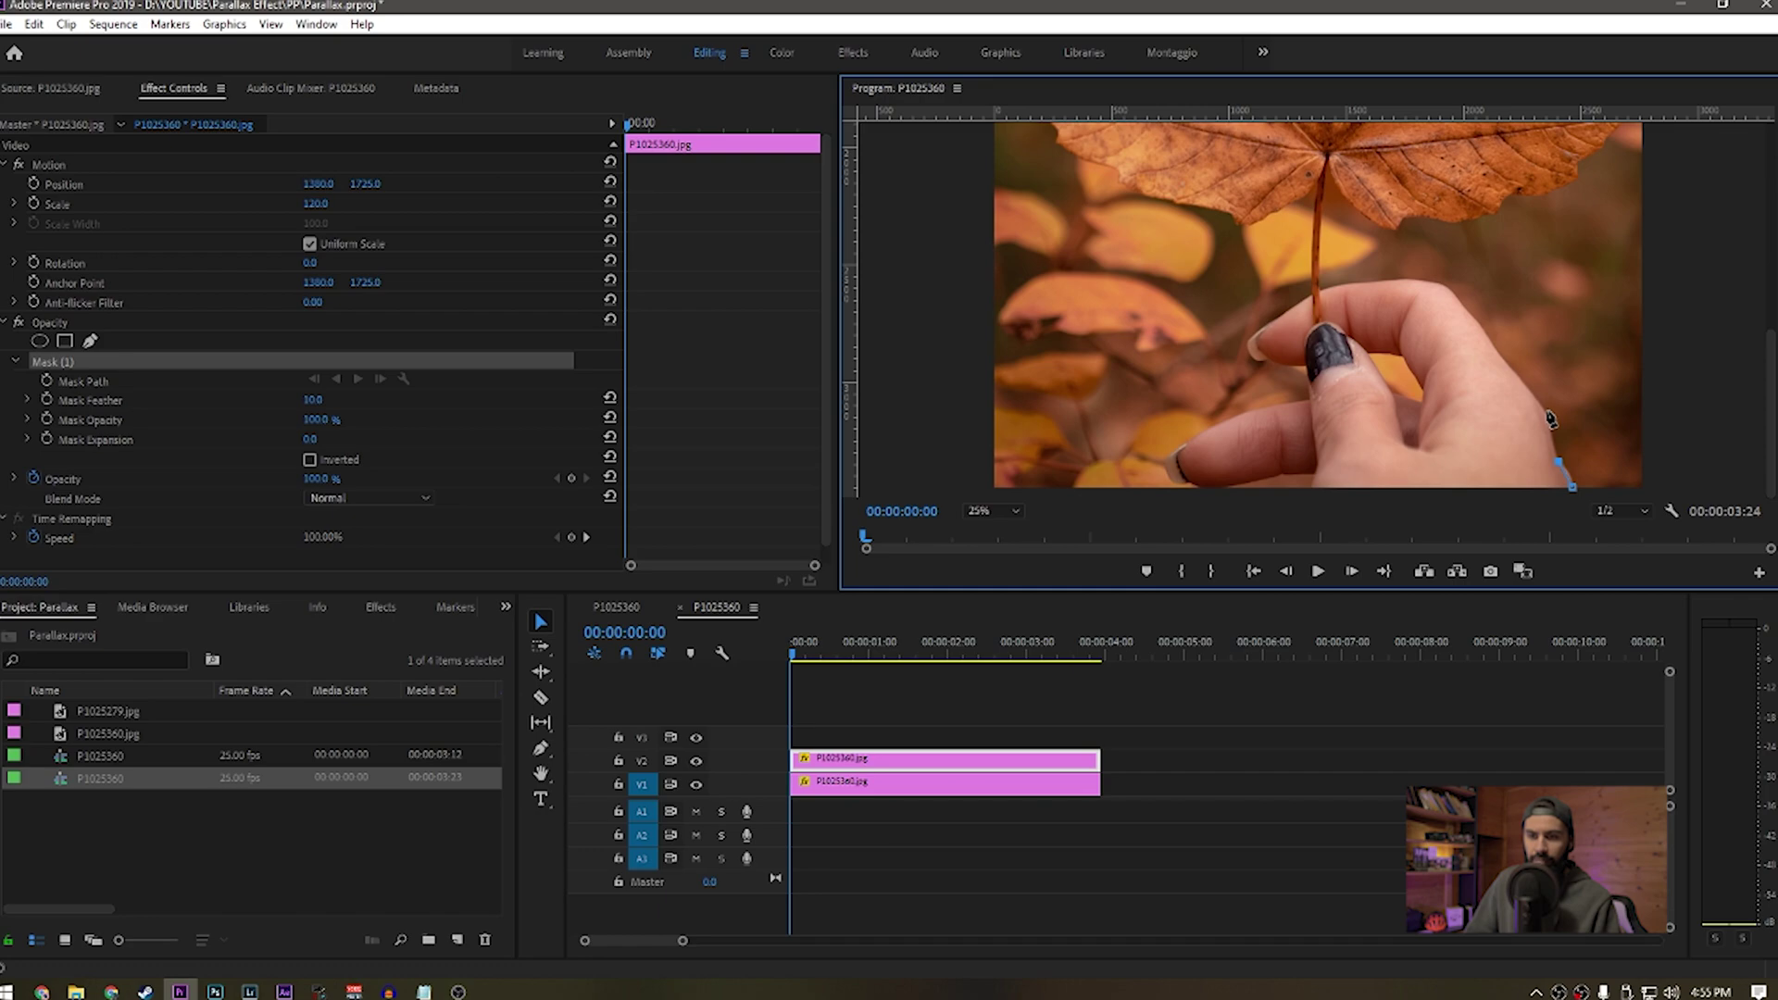
{"action": "left_click", "coordinate": [1547, 411]}
{"action": "left_click", "coordinate": [1472, 318]}
{"action": "left_click", "coordinate": [1442, 285]}
{"action": "left_click", "coordinate": [1387, 281]}
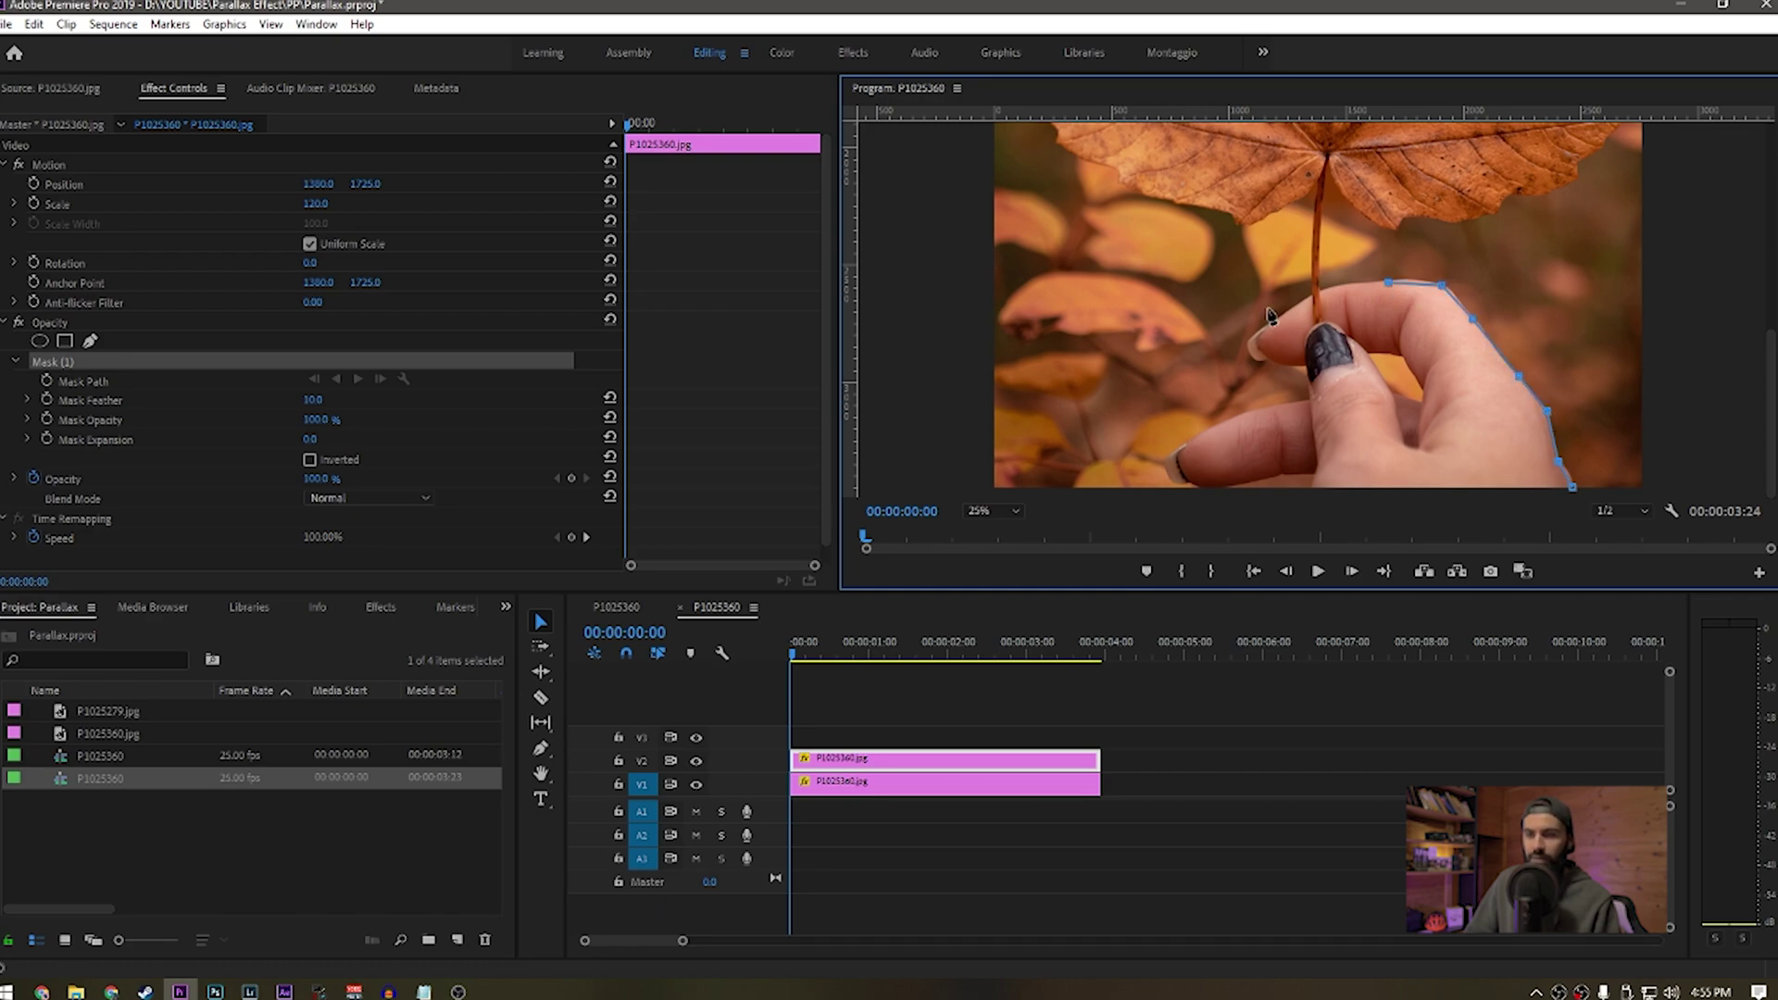
Continue the mask outline up the leaf stem and along the leaf's lower-right edge.
{"action": "left_click", "coordinate": [1333, 288]}
{"action": "left_click", "coordinate": [1328, 225]}
{"action": "left_click", "coordinate": [1338, 165]}
{"action": "left_click", "coordinate": [1387, 216]}
{"action": "left_click", "coordinate": [1417, 213]}
{"action": "left_click", "coordinate": [1464, 225]}
{"action": "left_click", "coordinate": [1491, 222]}
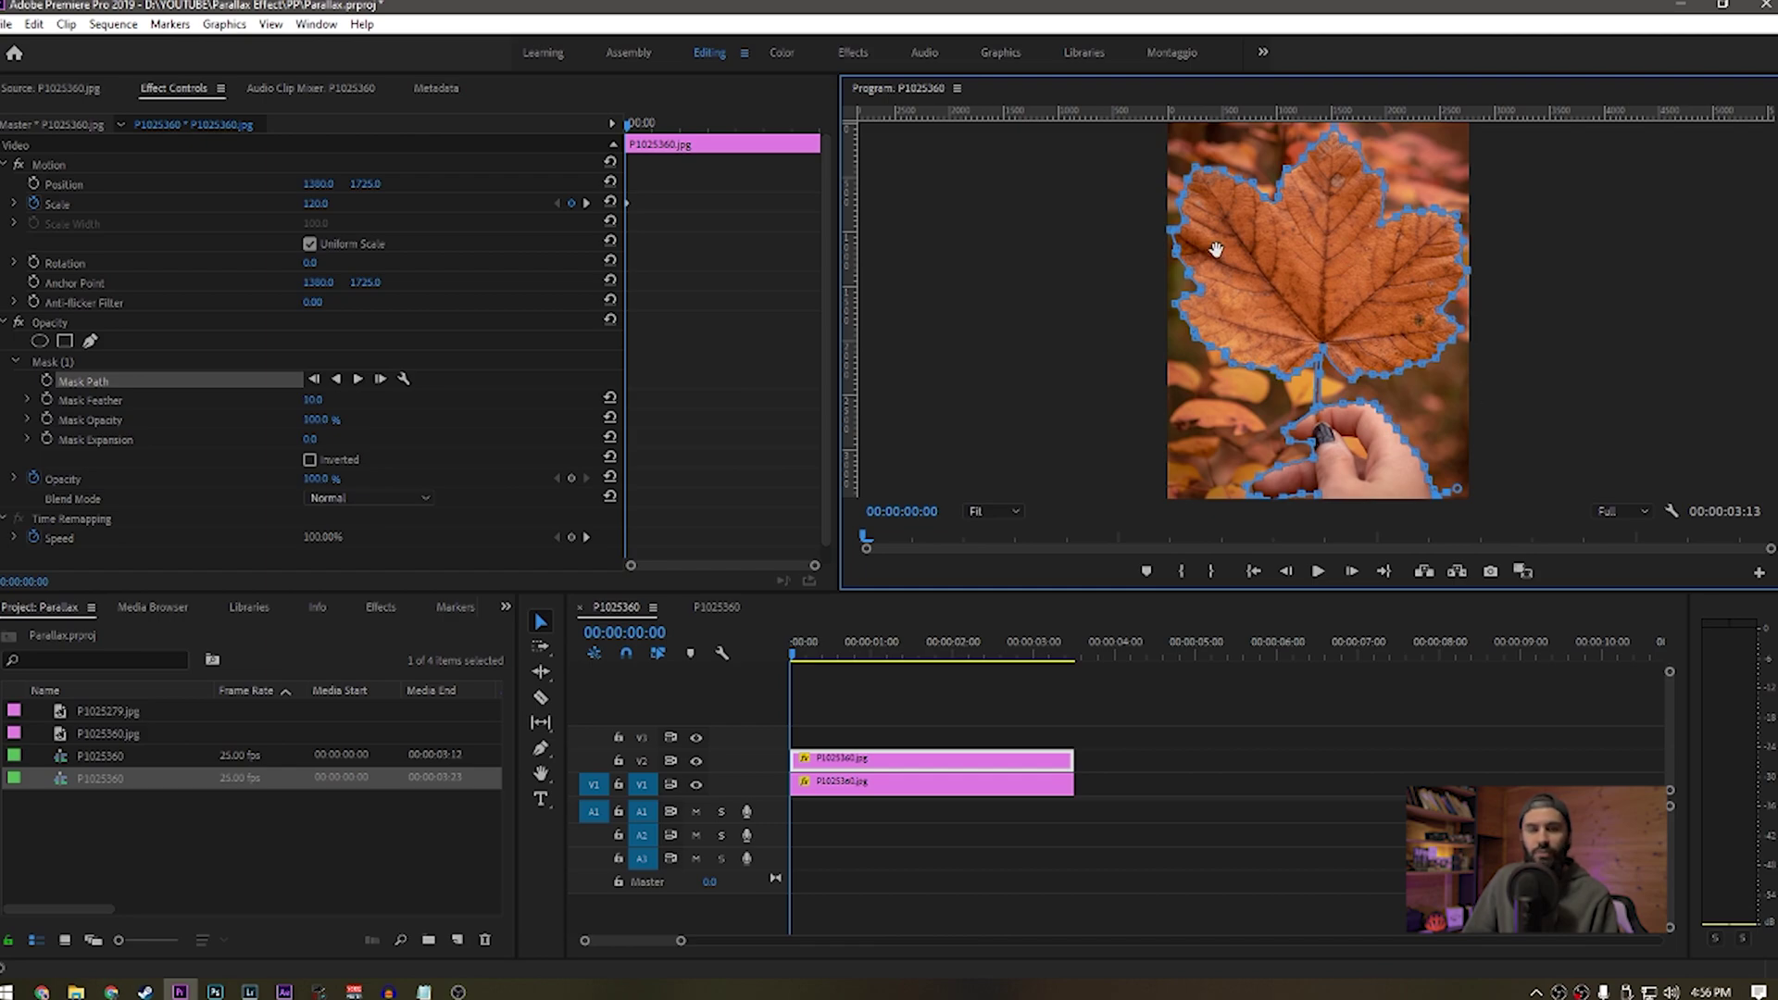
Turn on scale keyframing for the masked upper clip at the first frame of the sequence.
{"action": "left_click", "coordinate": [761, 641]}
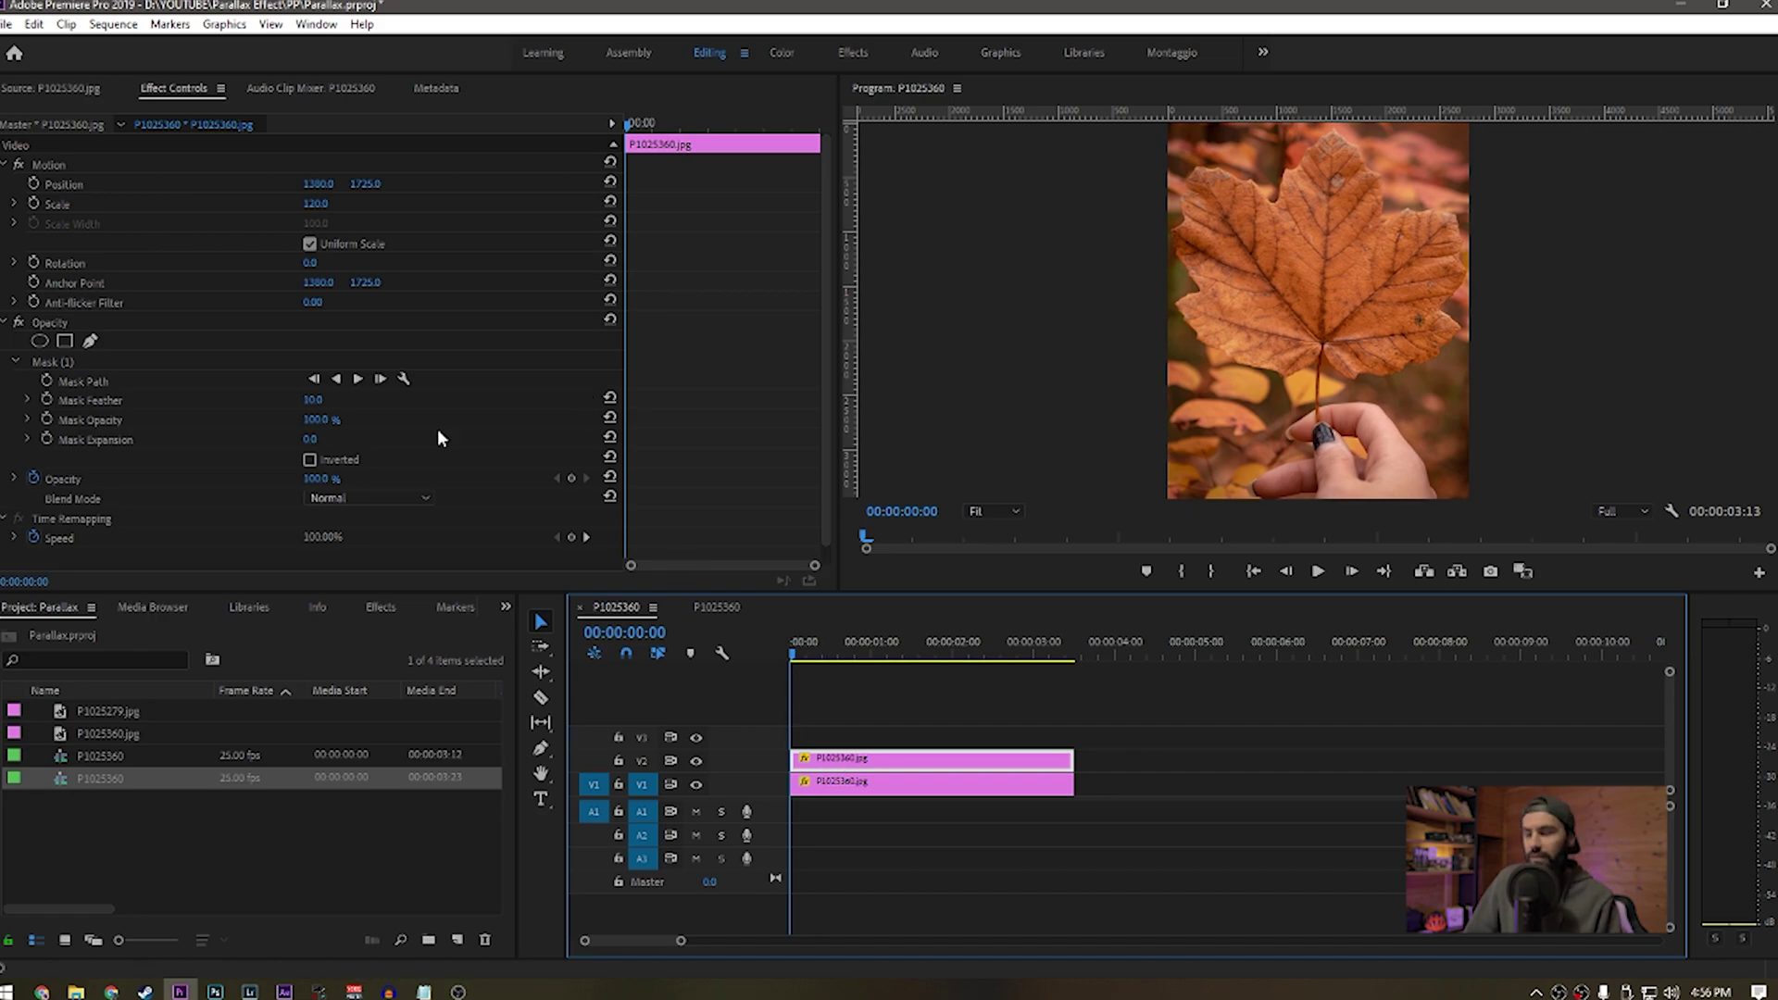
{"action": "left_click", "coordinate": [55, 204]}
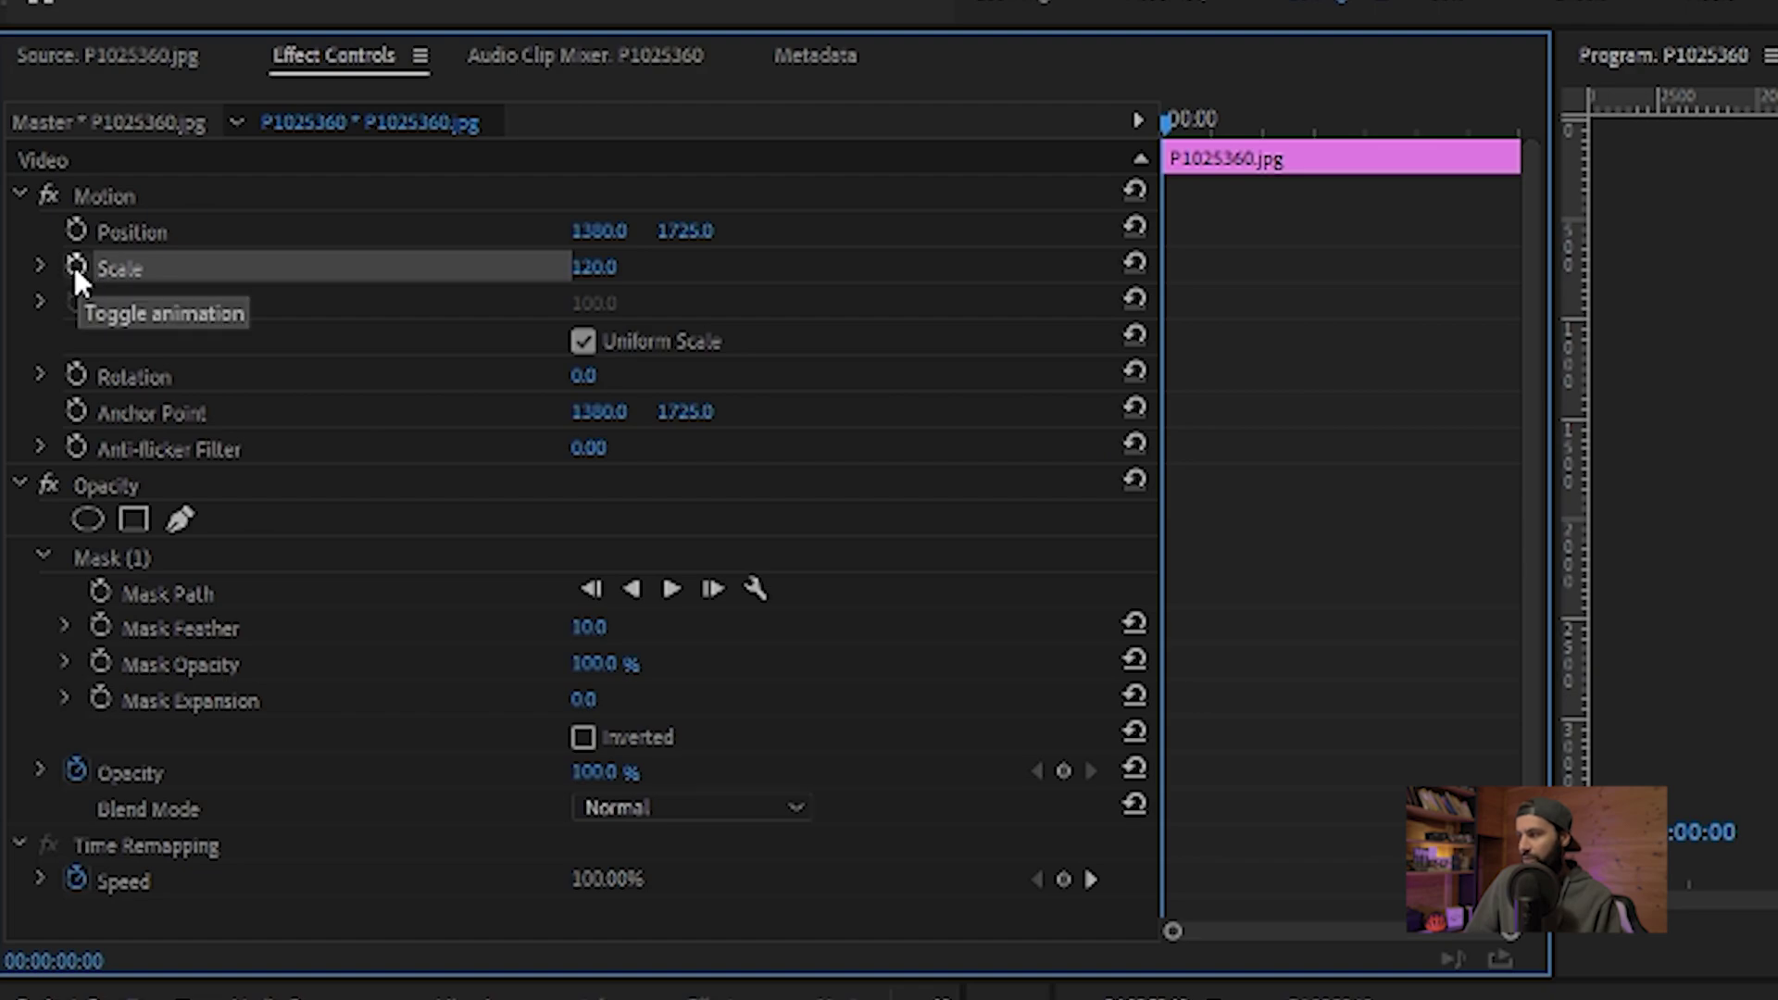
{"action": "left_click", "coordinate": [75, 266]}
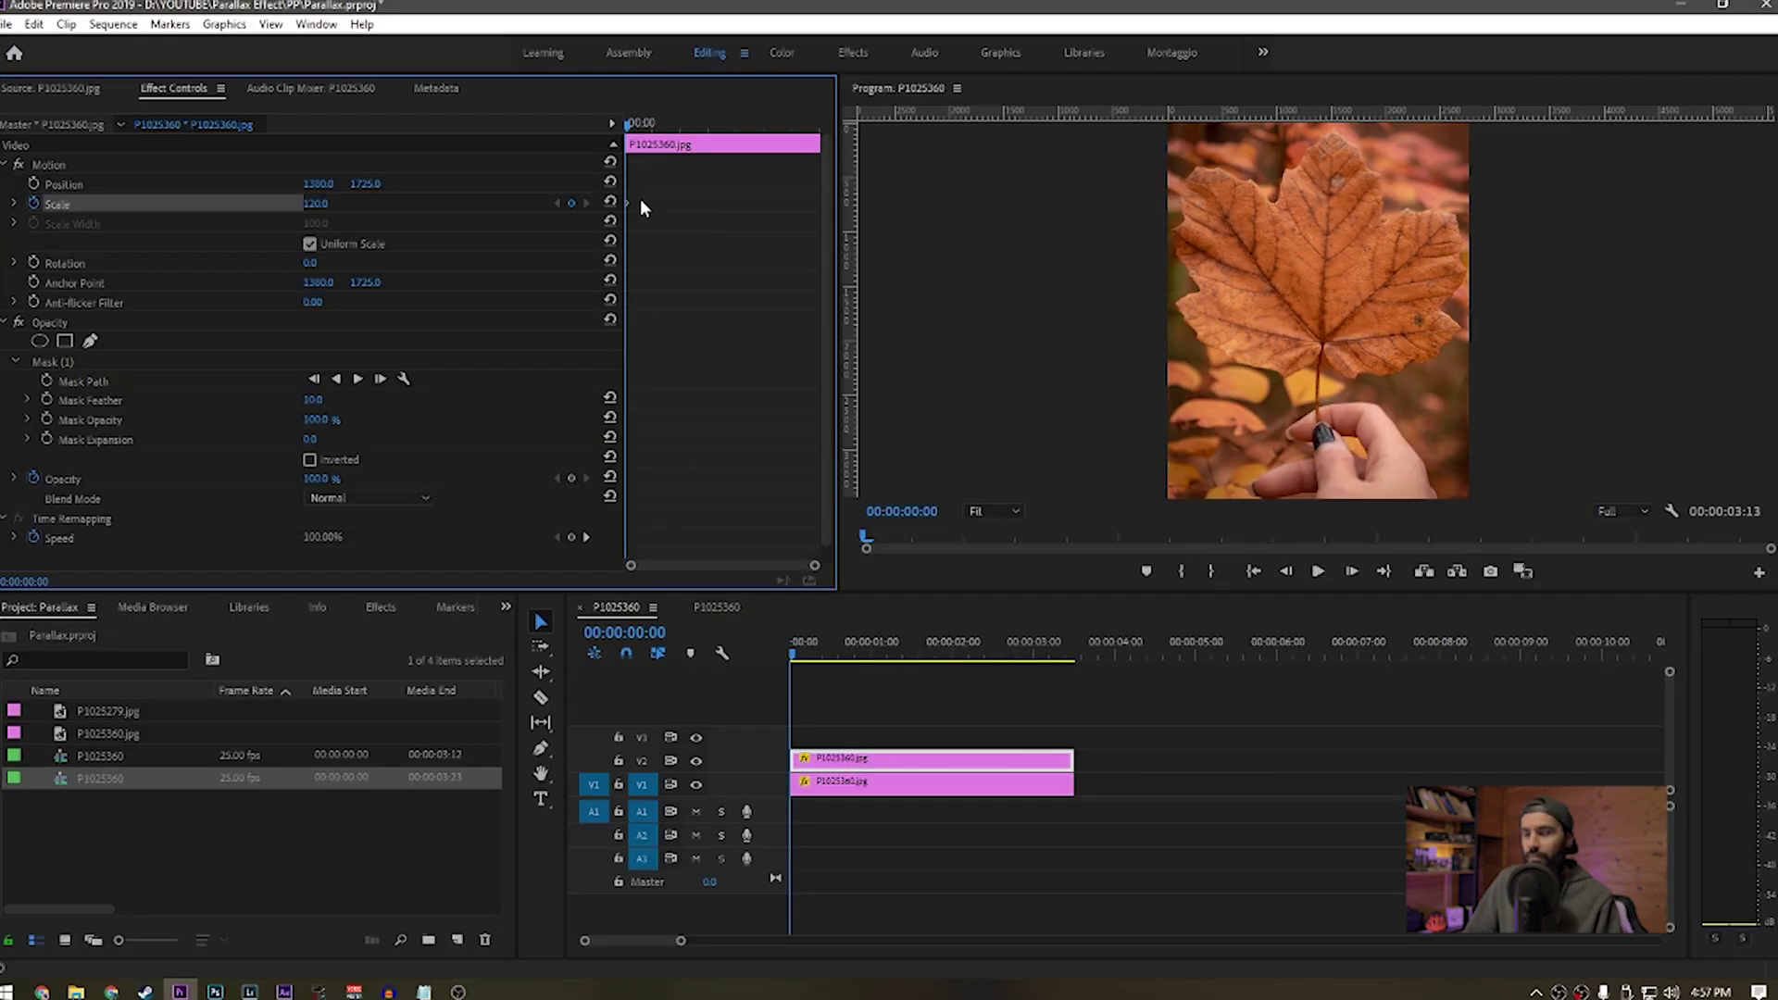
Add an end scale keyframe to the masked upper clip at 00:00:03:12 and enter its scale value.
{"action": "left_click_drag", "start_coordinate": [801, 130], "coordinate": [842, 189]}
{"action": "key", "text": "Left"}
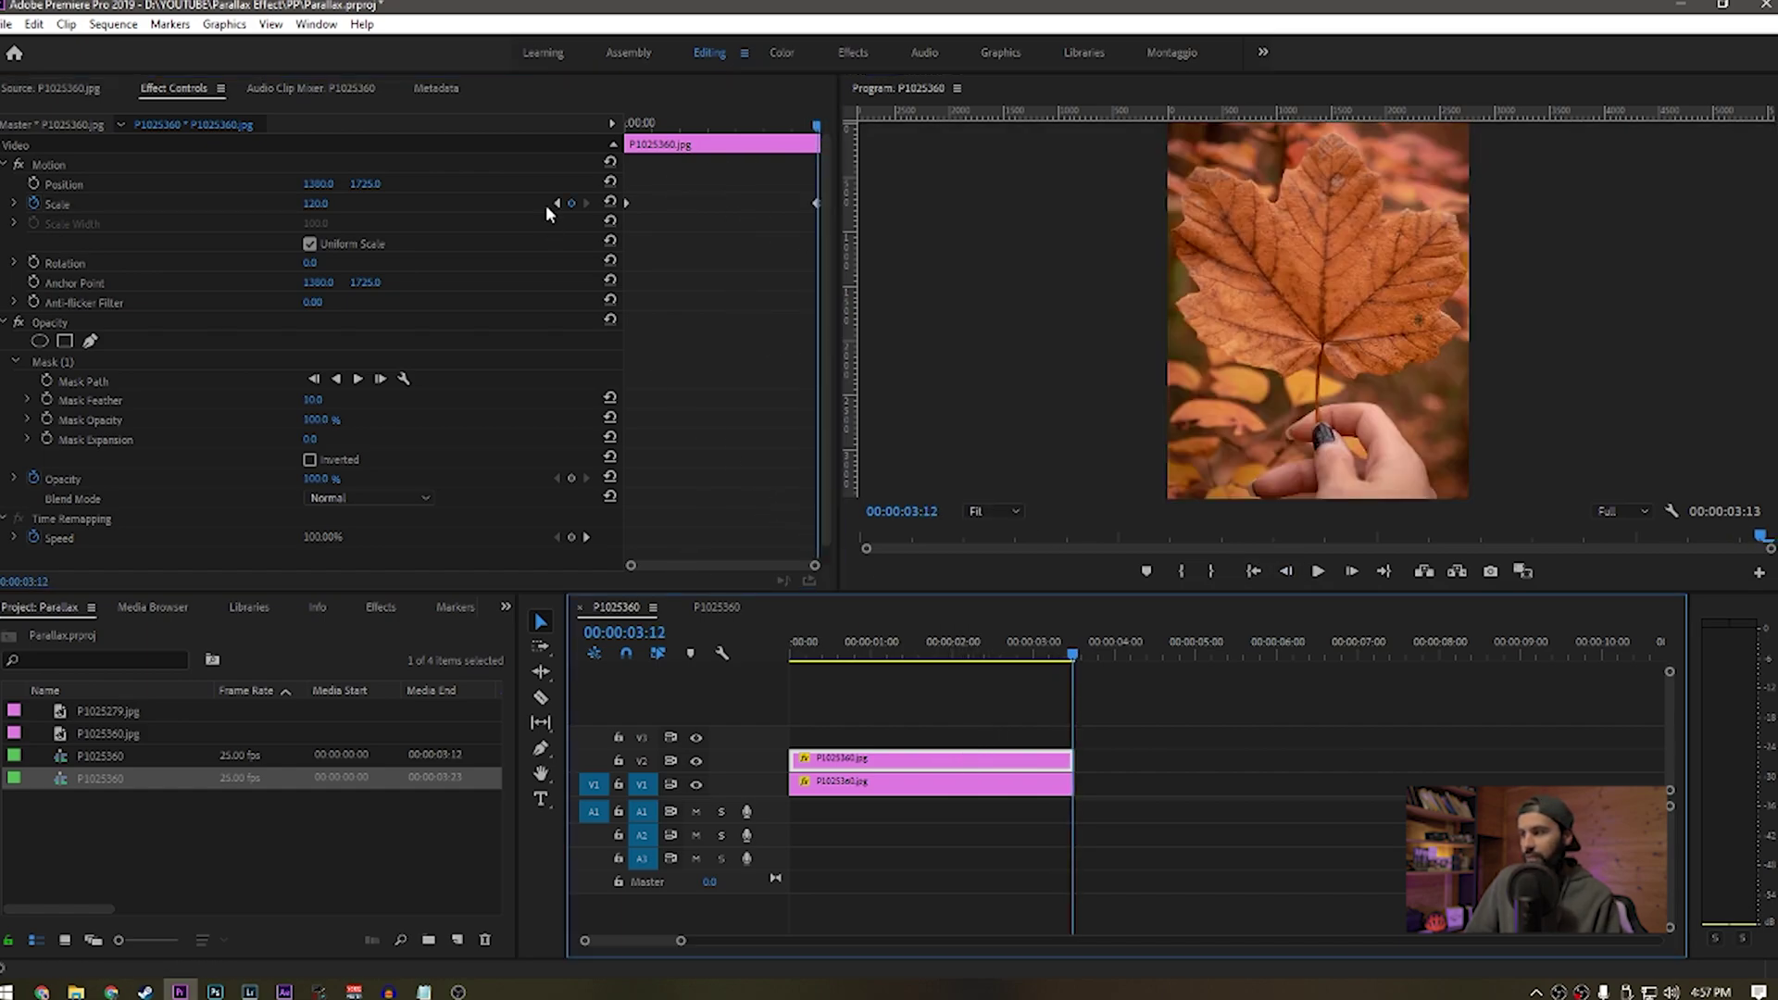
{"action": "left_click", "coordinate": [345, 204]}
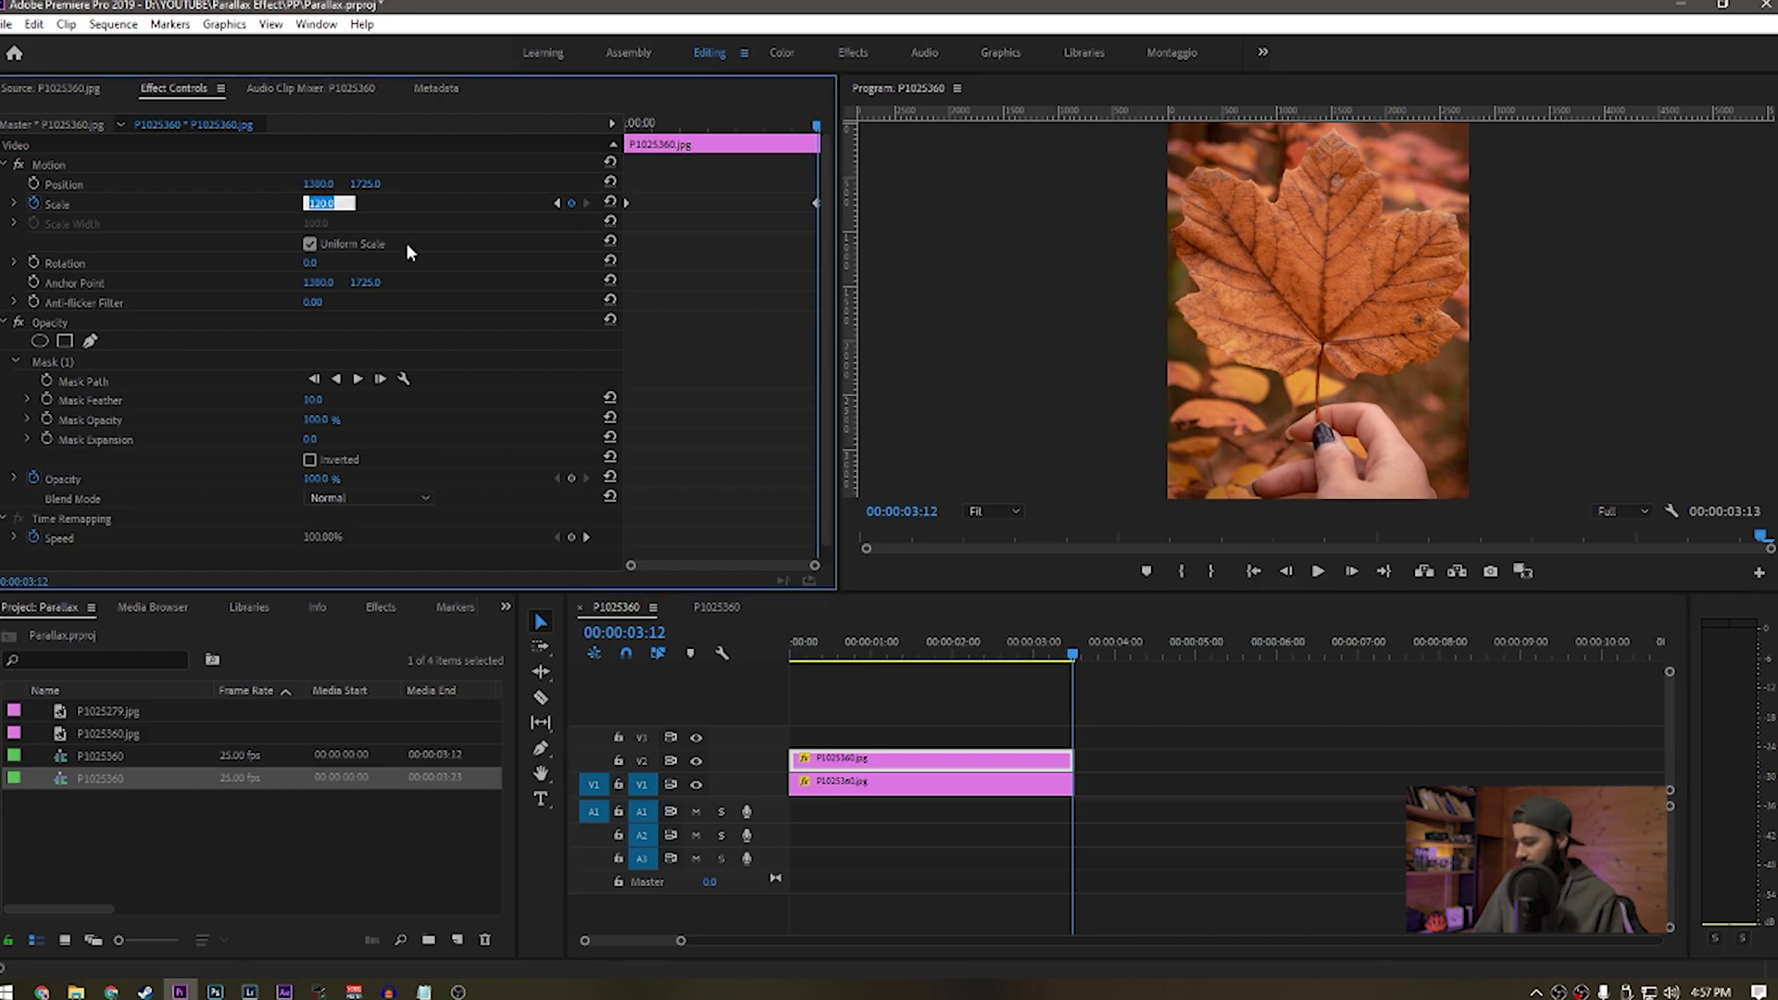
{"action": "type", "text": "120"}
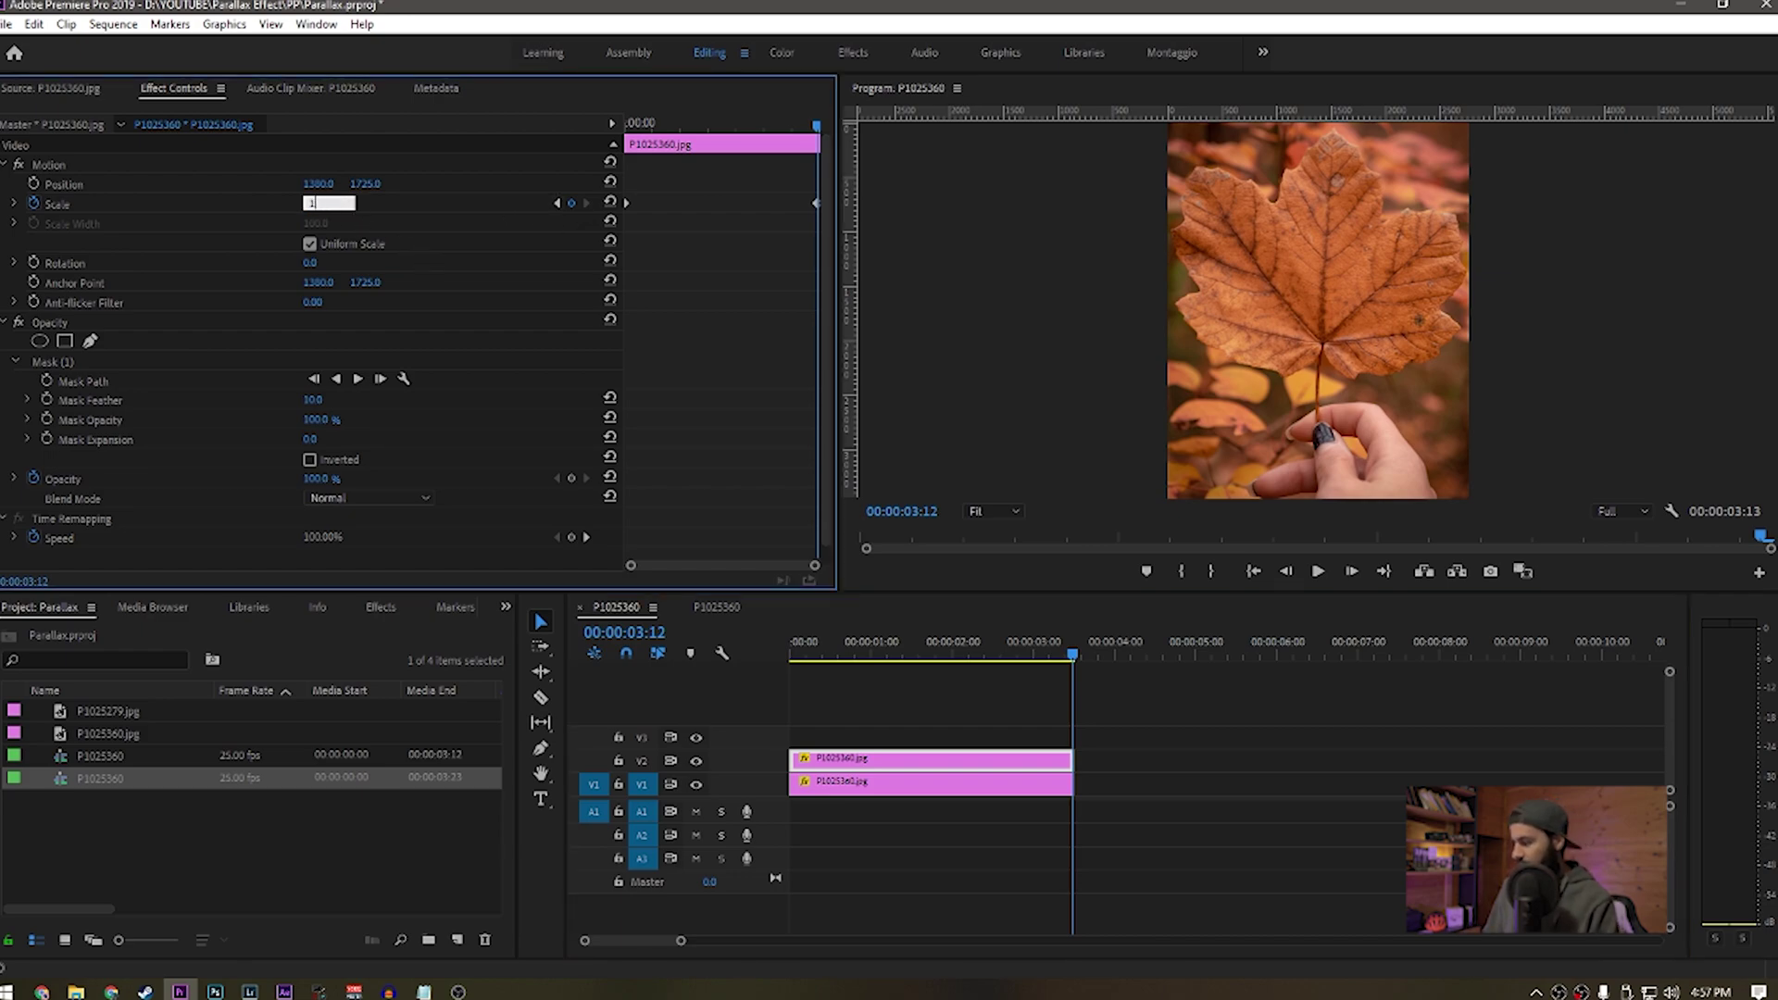
{"action": "key", "text": "Return"}
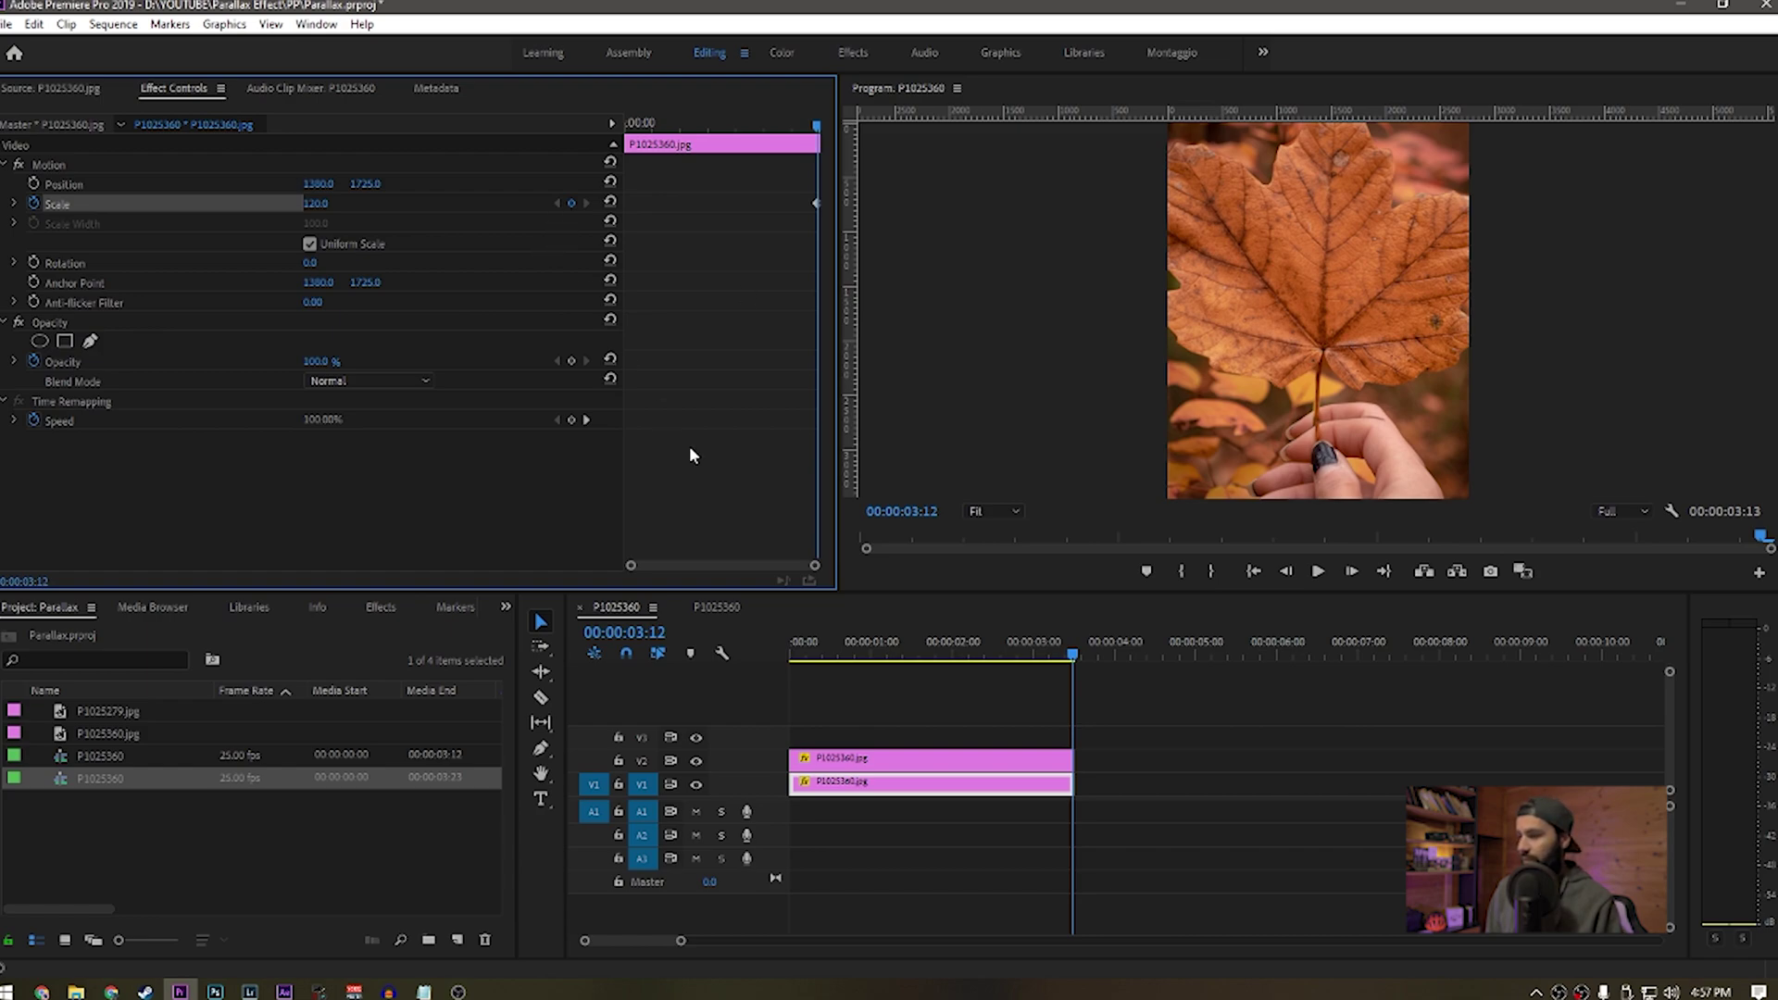
Animate the lower clip's scale from 120 at the first frame to 110 at 00:00:03:12 and preview the motion.
{"action": "left_click", "coordinate": [793, 648]}
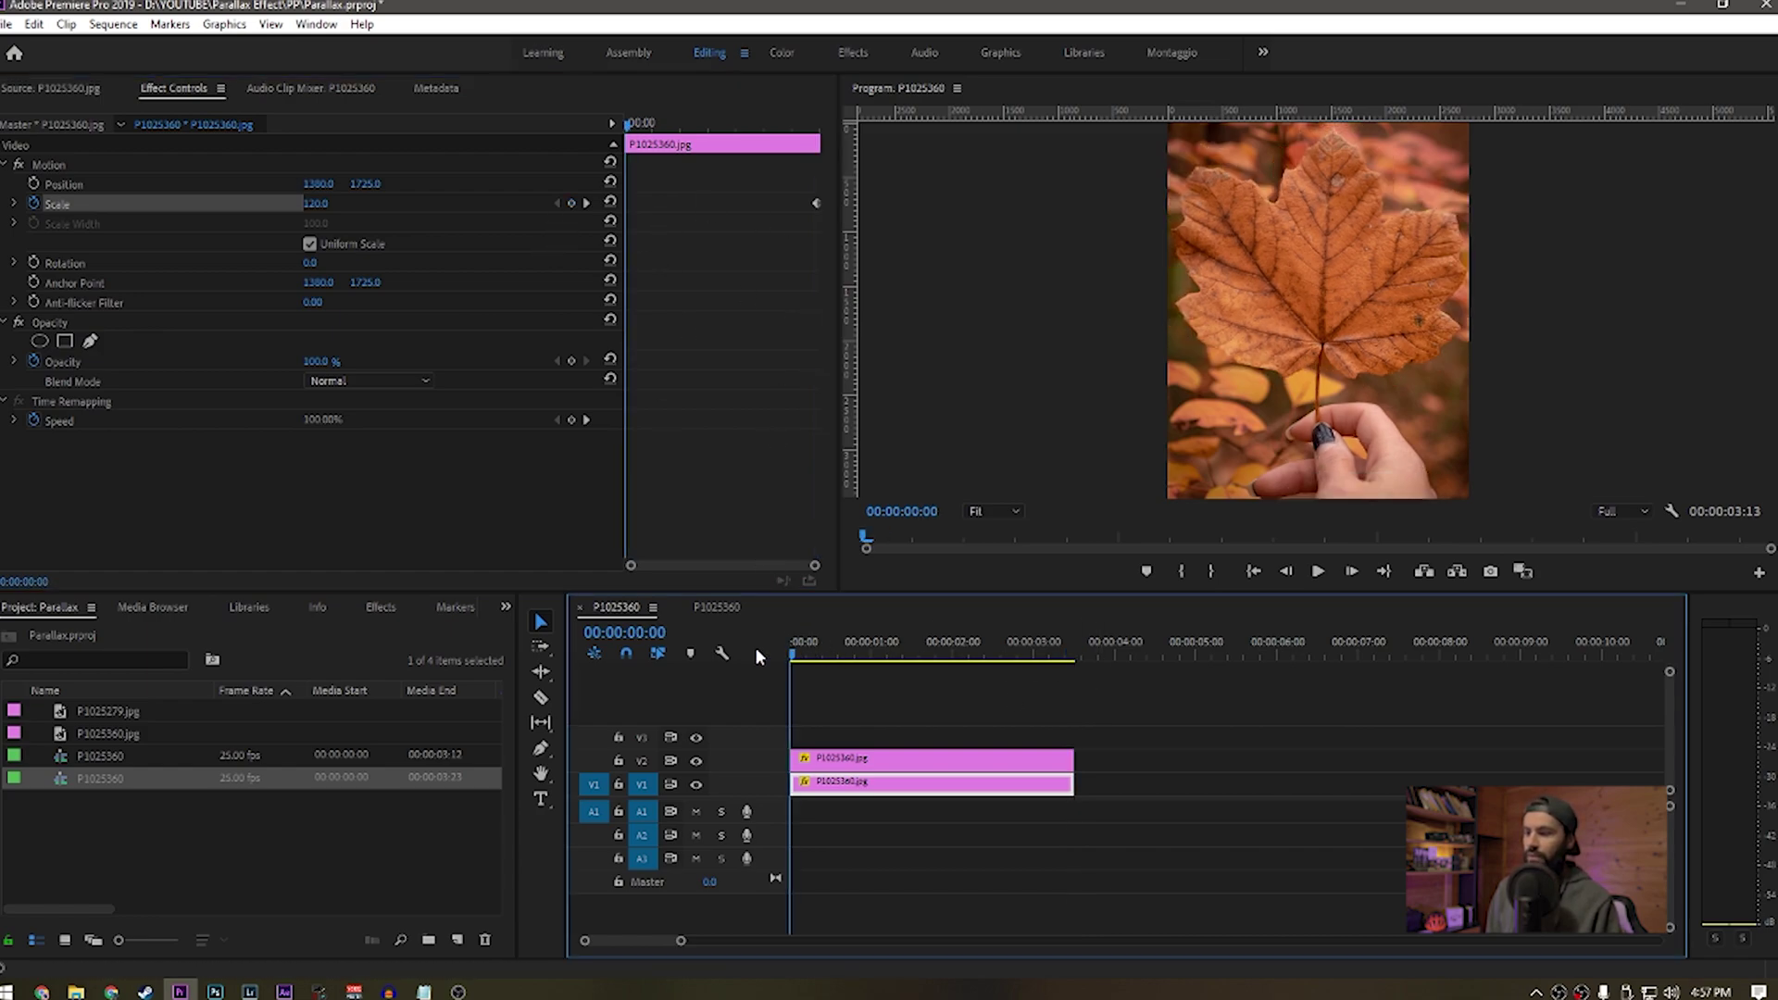
{"action": "left_click", "coordinate": [570, 203]}
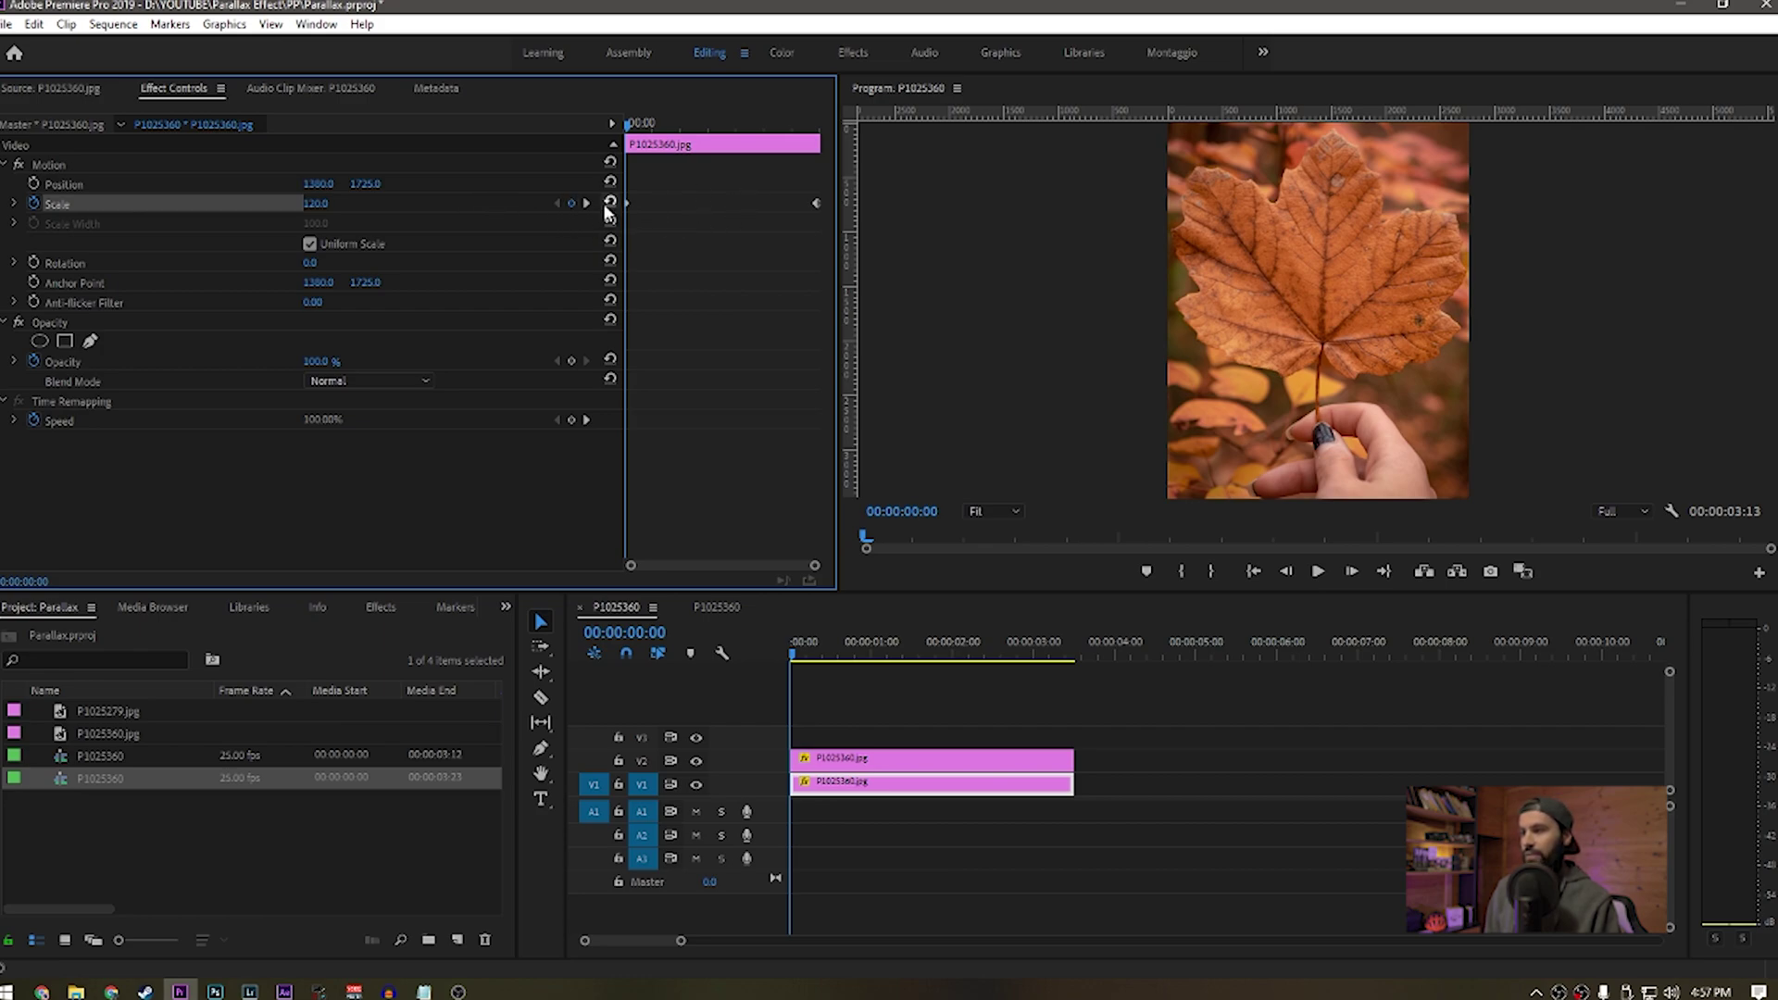
{"action": "left_click", "coordinate": [585, 204]}
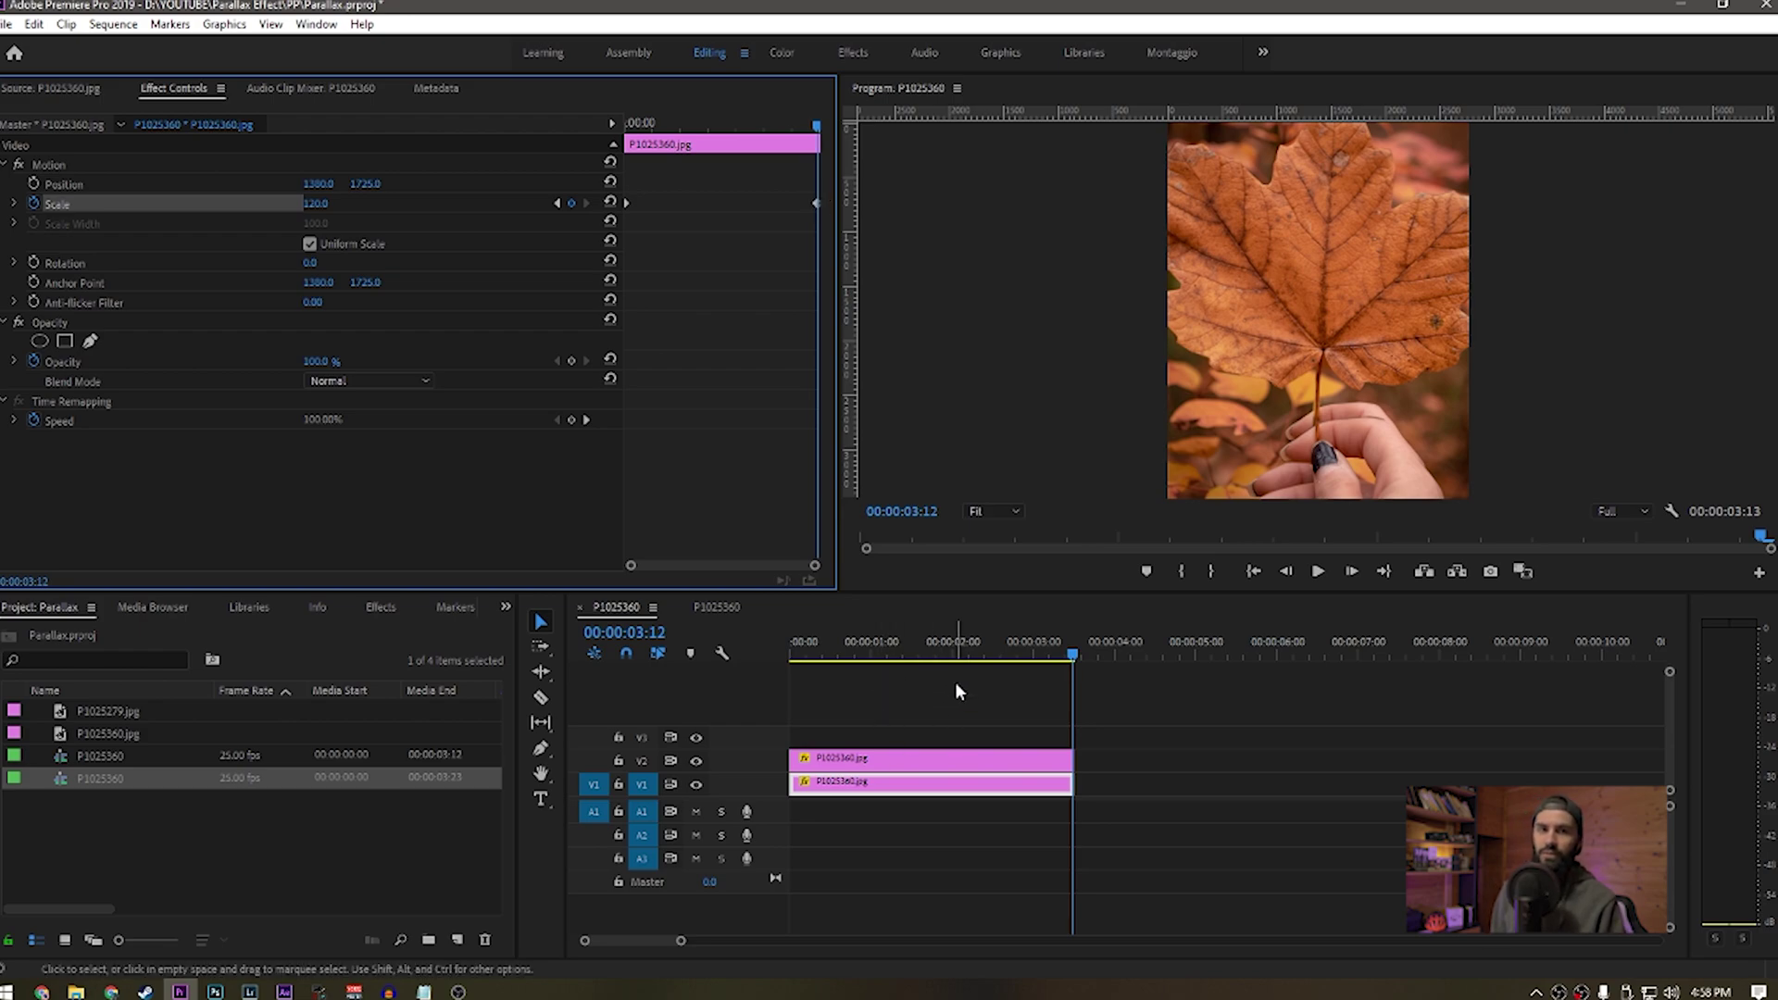
{"action": "left_click", "coordinate": [316, 203]}
{"action": "type", "text": "10"}
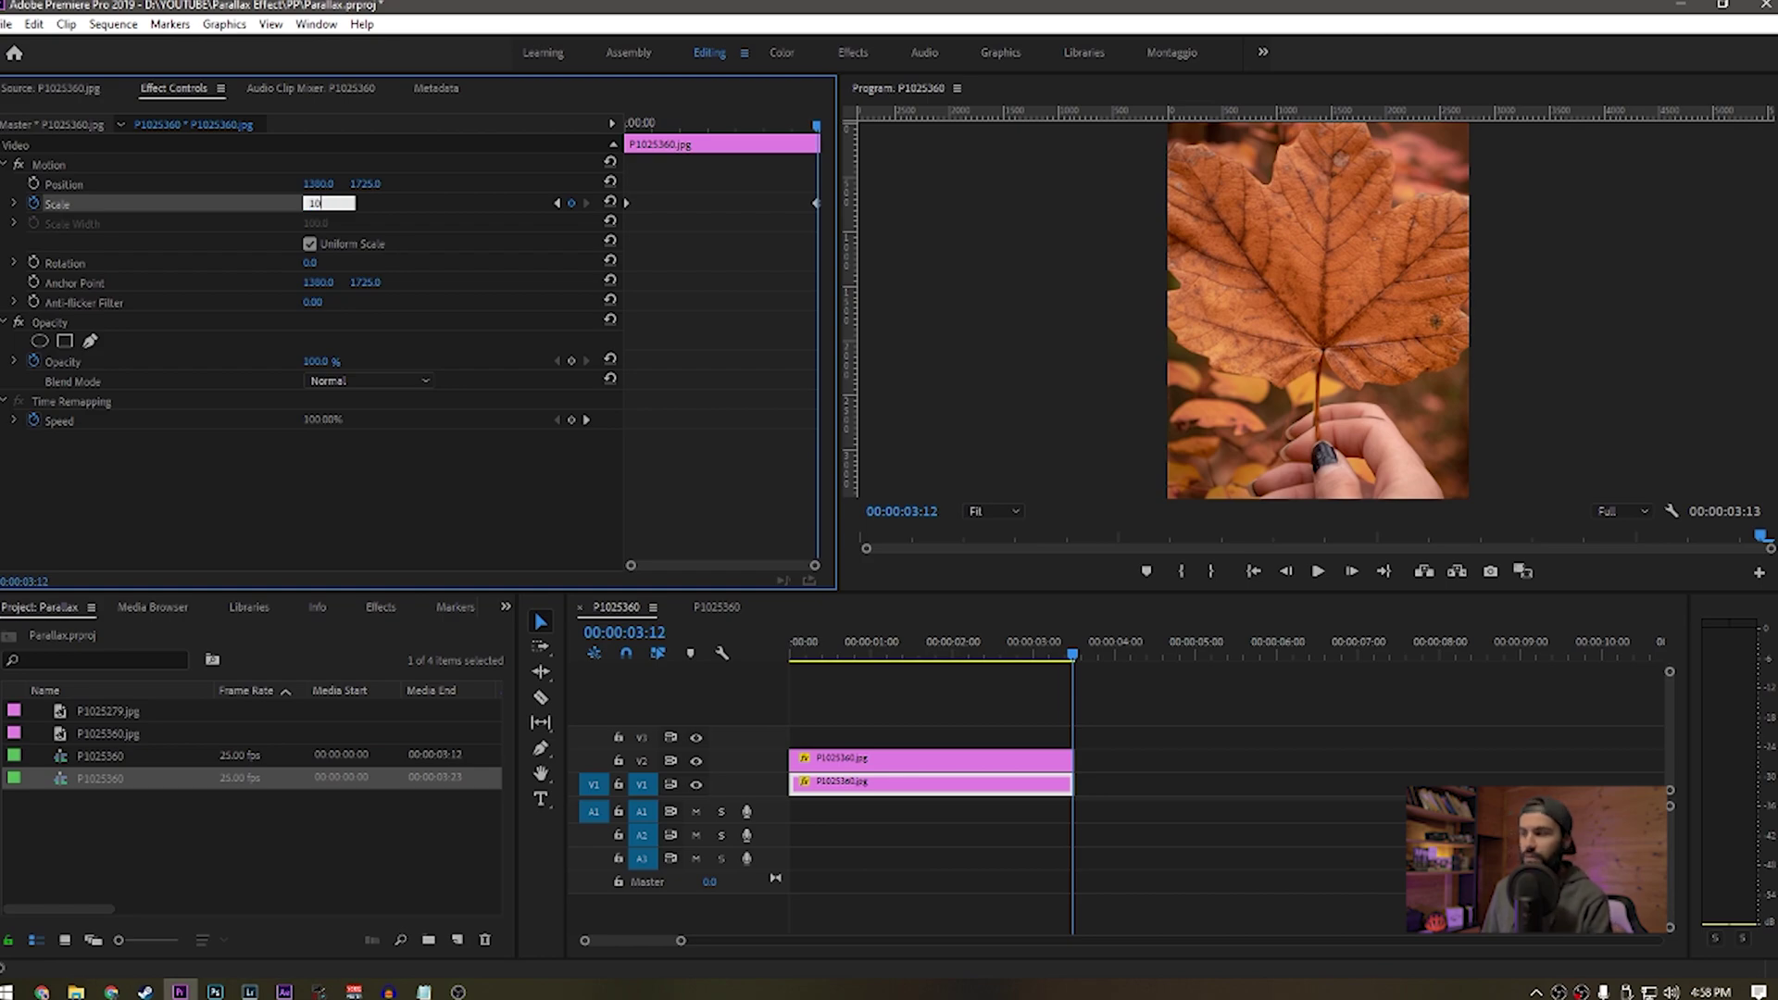
{"action": "key", "text": "Return"}
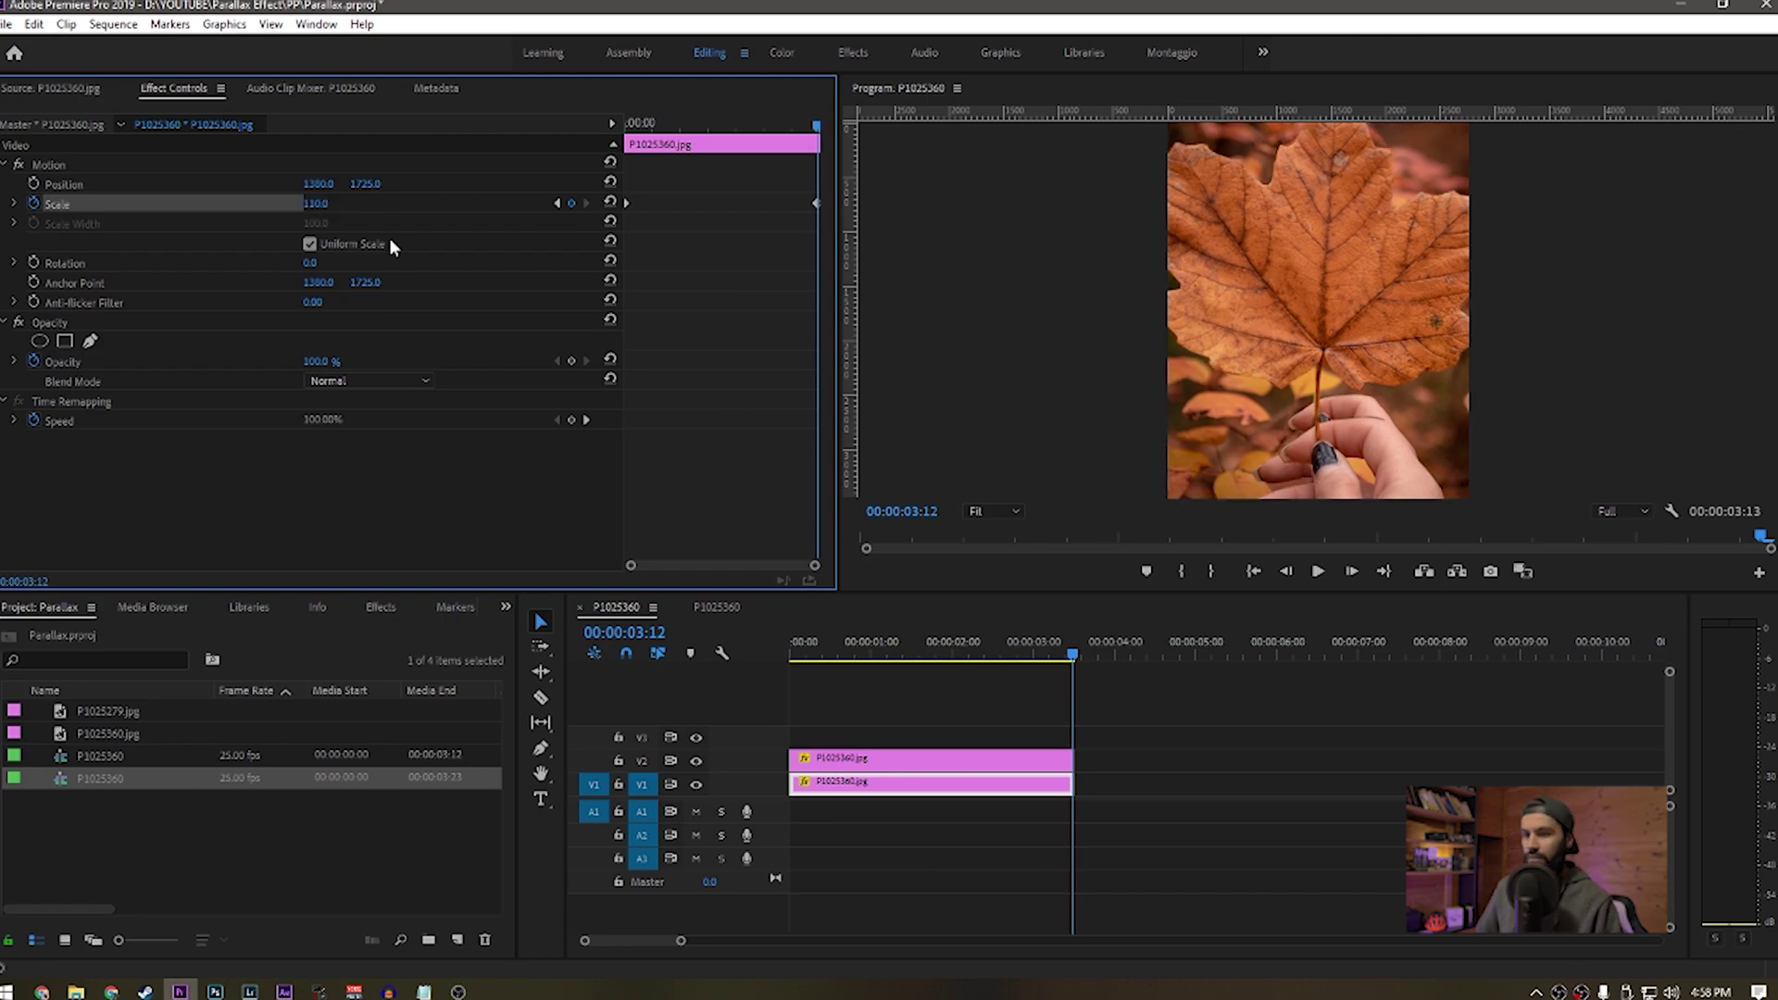
{"action": "left_click", "coordinate": [788, 651]}
{"action": "left_click_drag", "start_coordinate": [786, 647], "coordinate": [945, 659]}
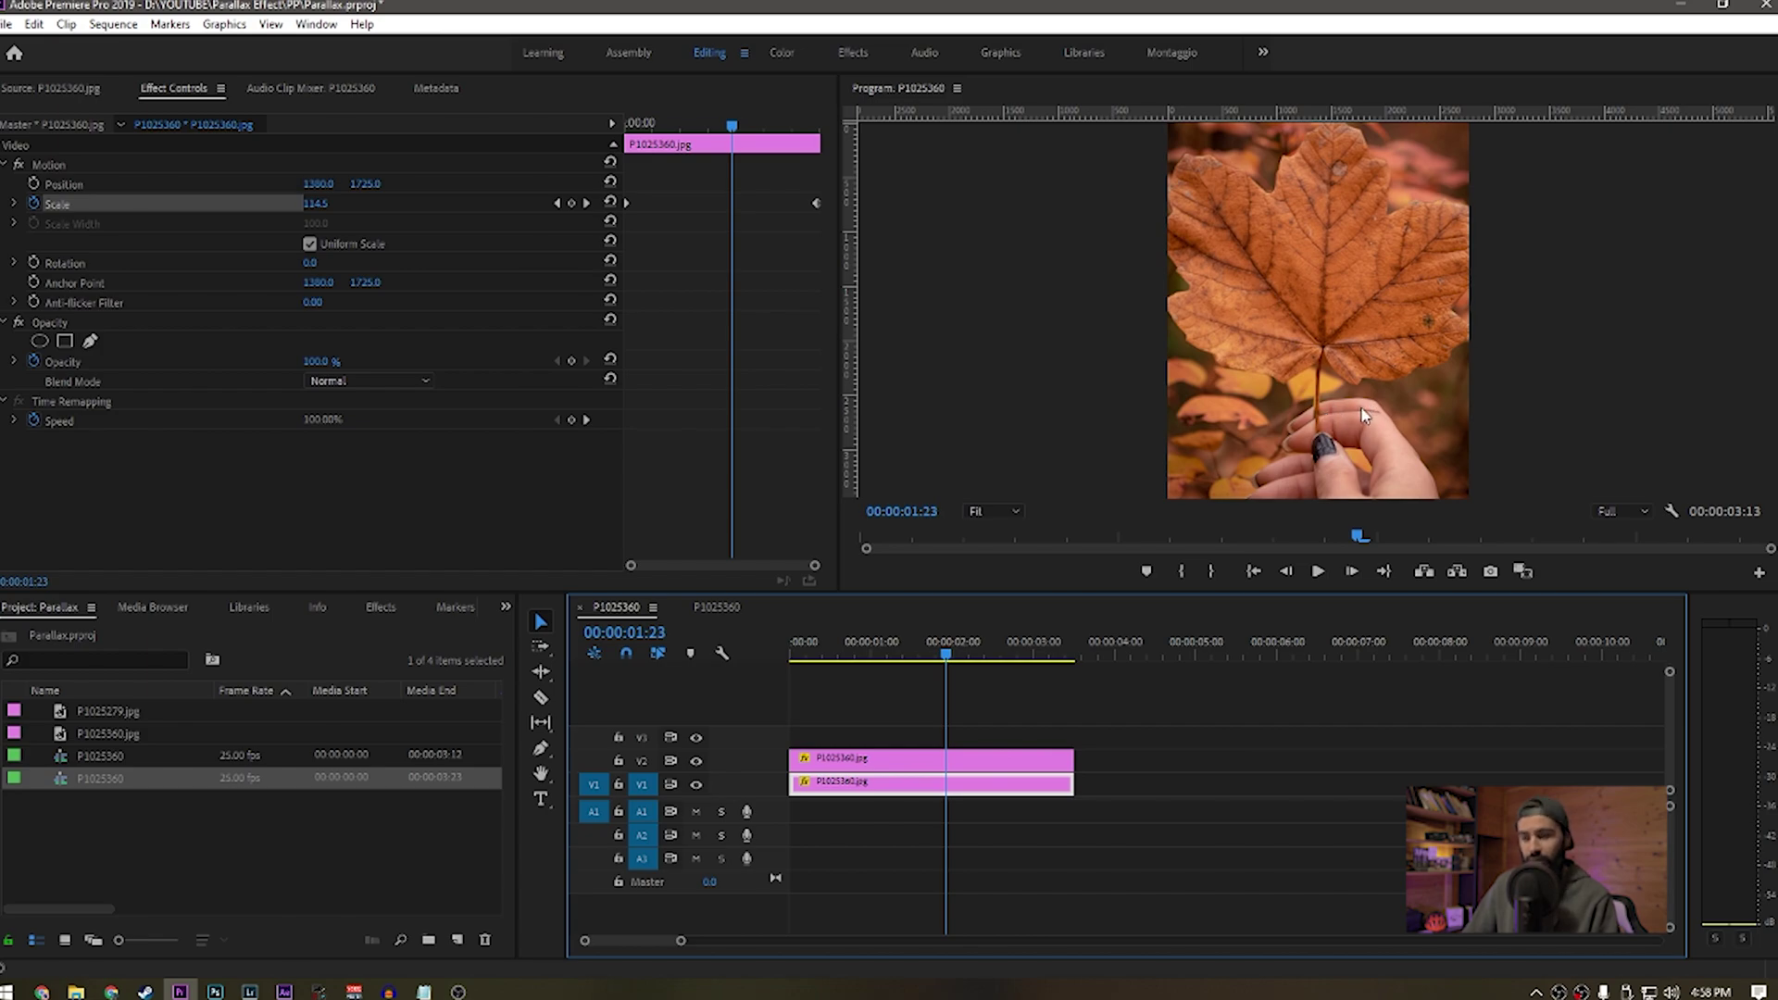
Turn on position keyframing for the lower clip at the first frame of the sequence.
{"action": "left_click", "coordinate": [792, 648]}
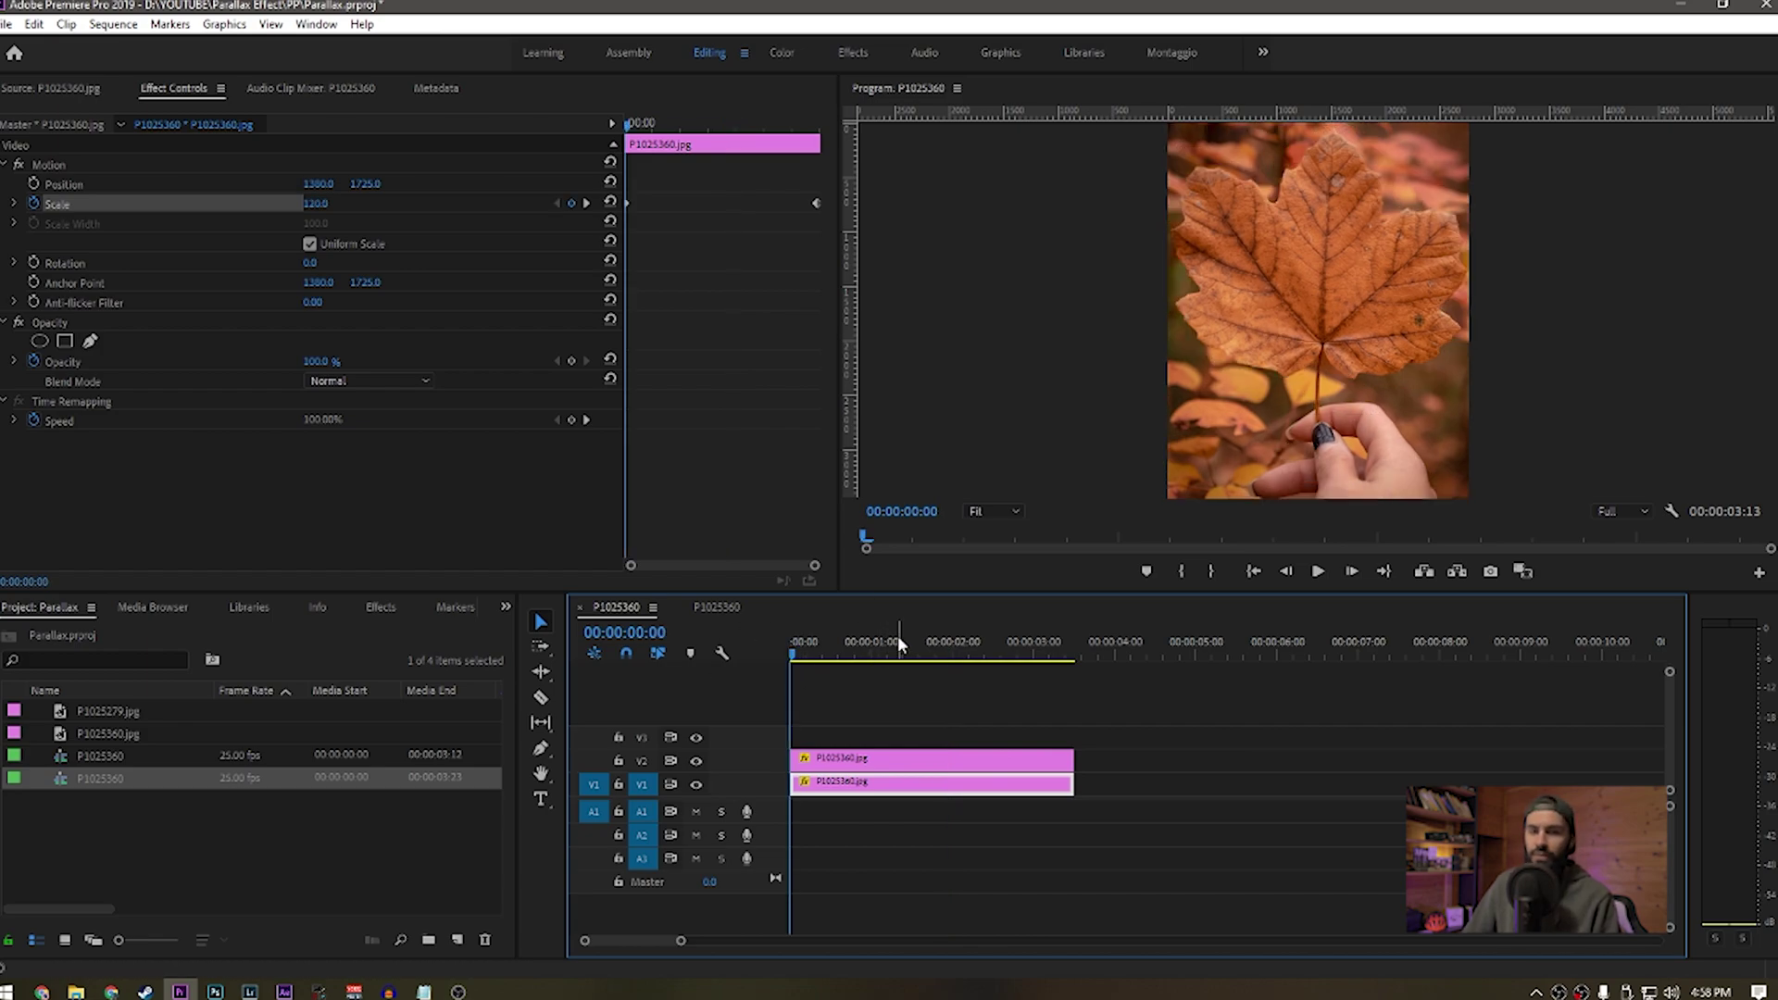
{"action": "left_click", "coordinate": [855, 757]}
{"action": "left_click", "coordinate": [872, 785]}
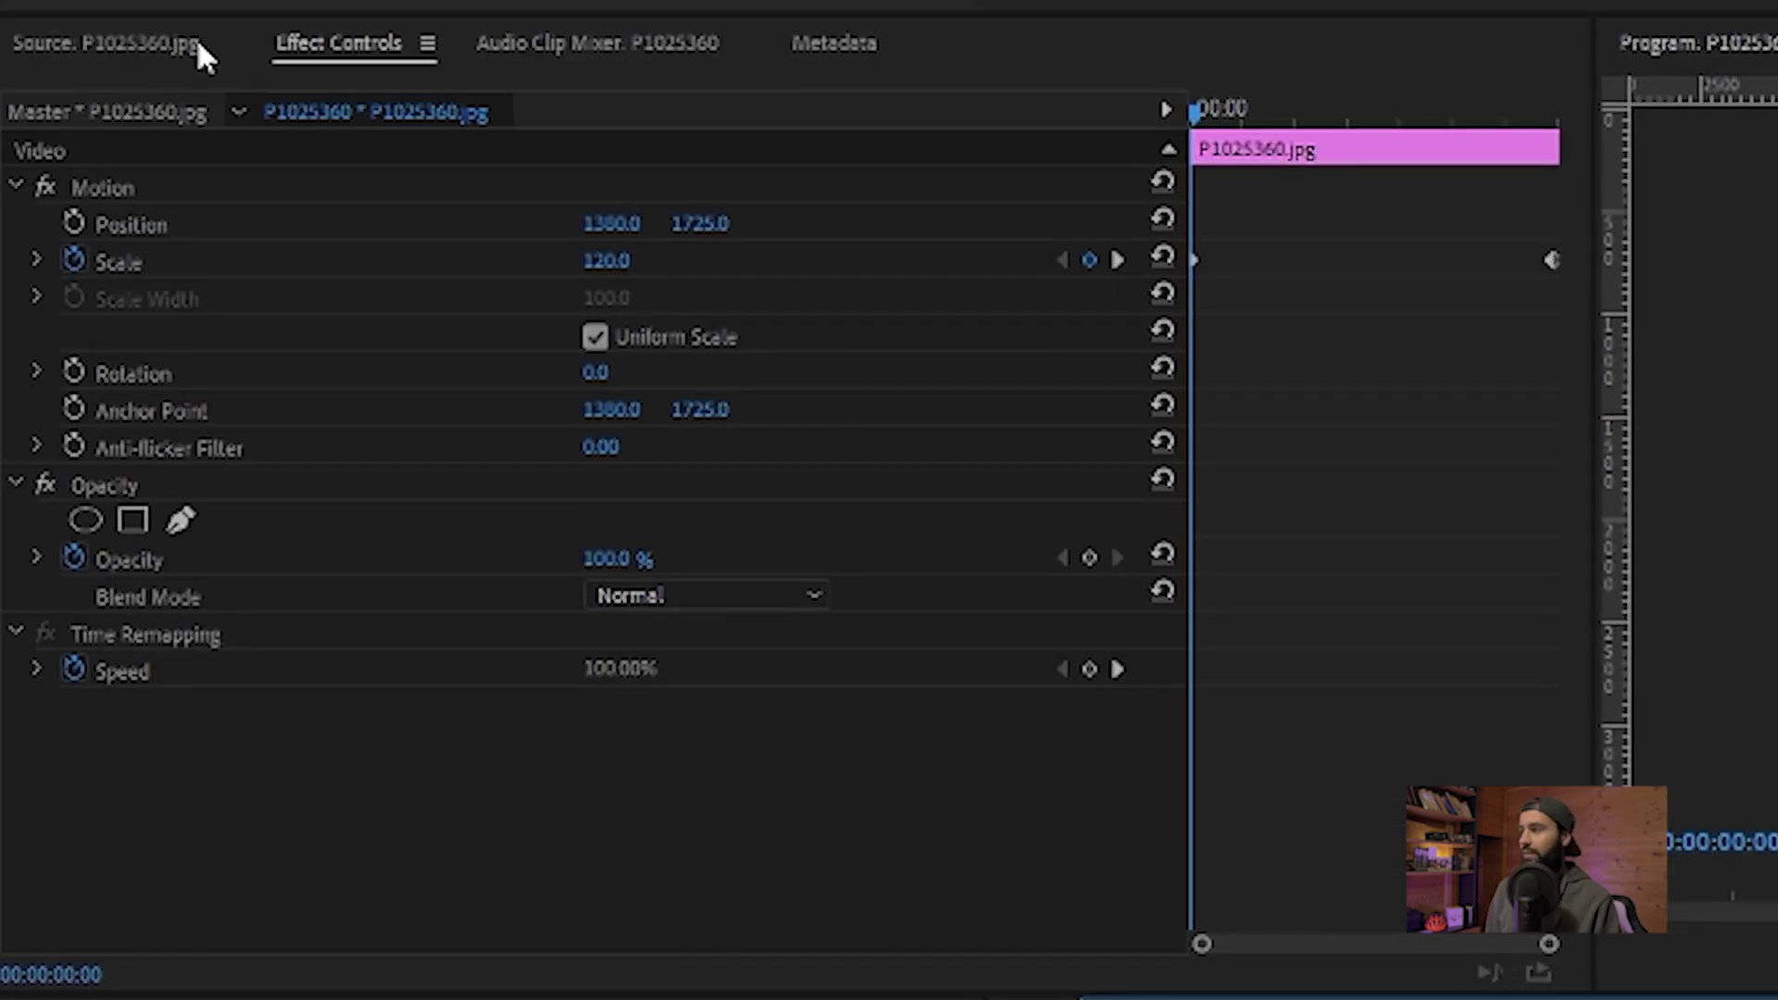
{"action": "left_click", "coordinate": [73, 224]}
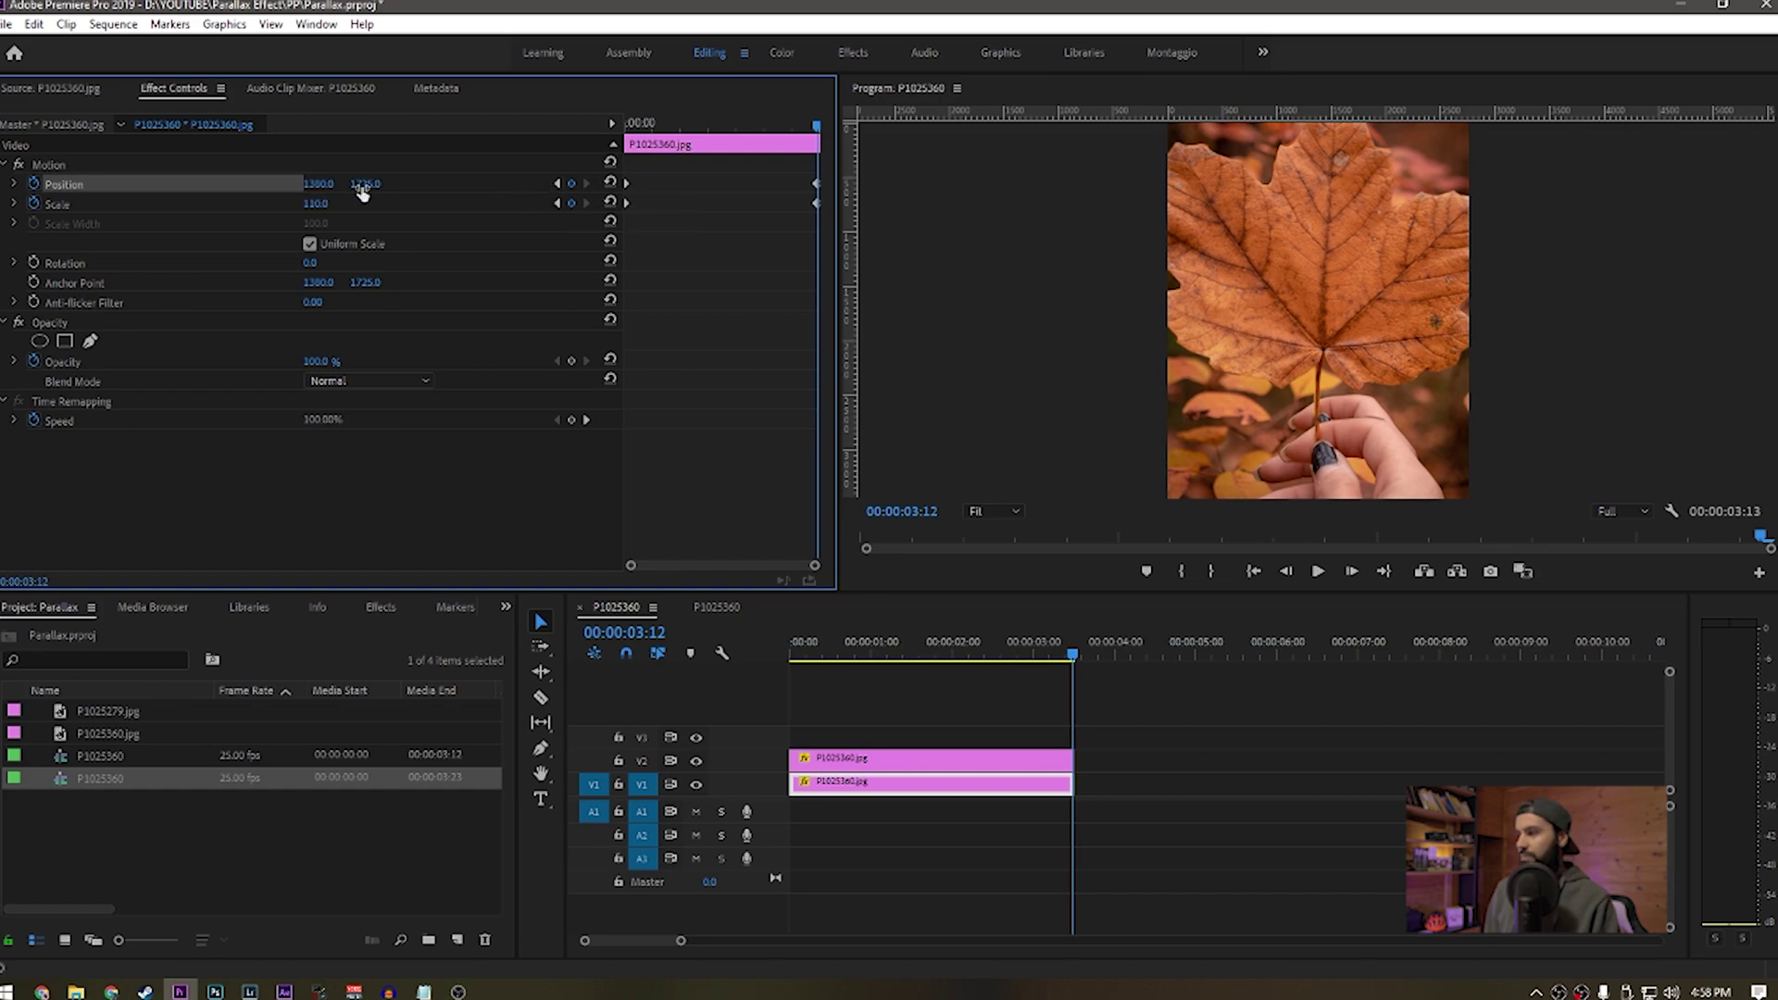
Move the lower clip downward at 00:00:03:12 by raising its vertical position value, and preview the combined scale and position motion.
{"action": "left_click_drag", "start_coordinate": [361, 185], "coordinate": [584, 184]}
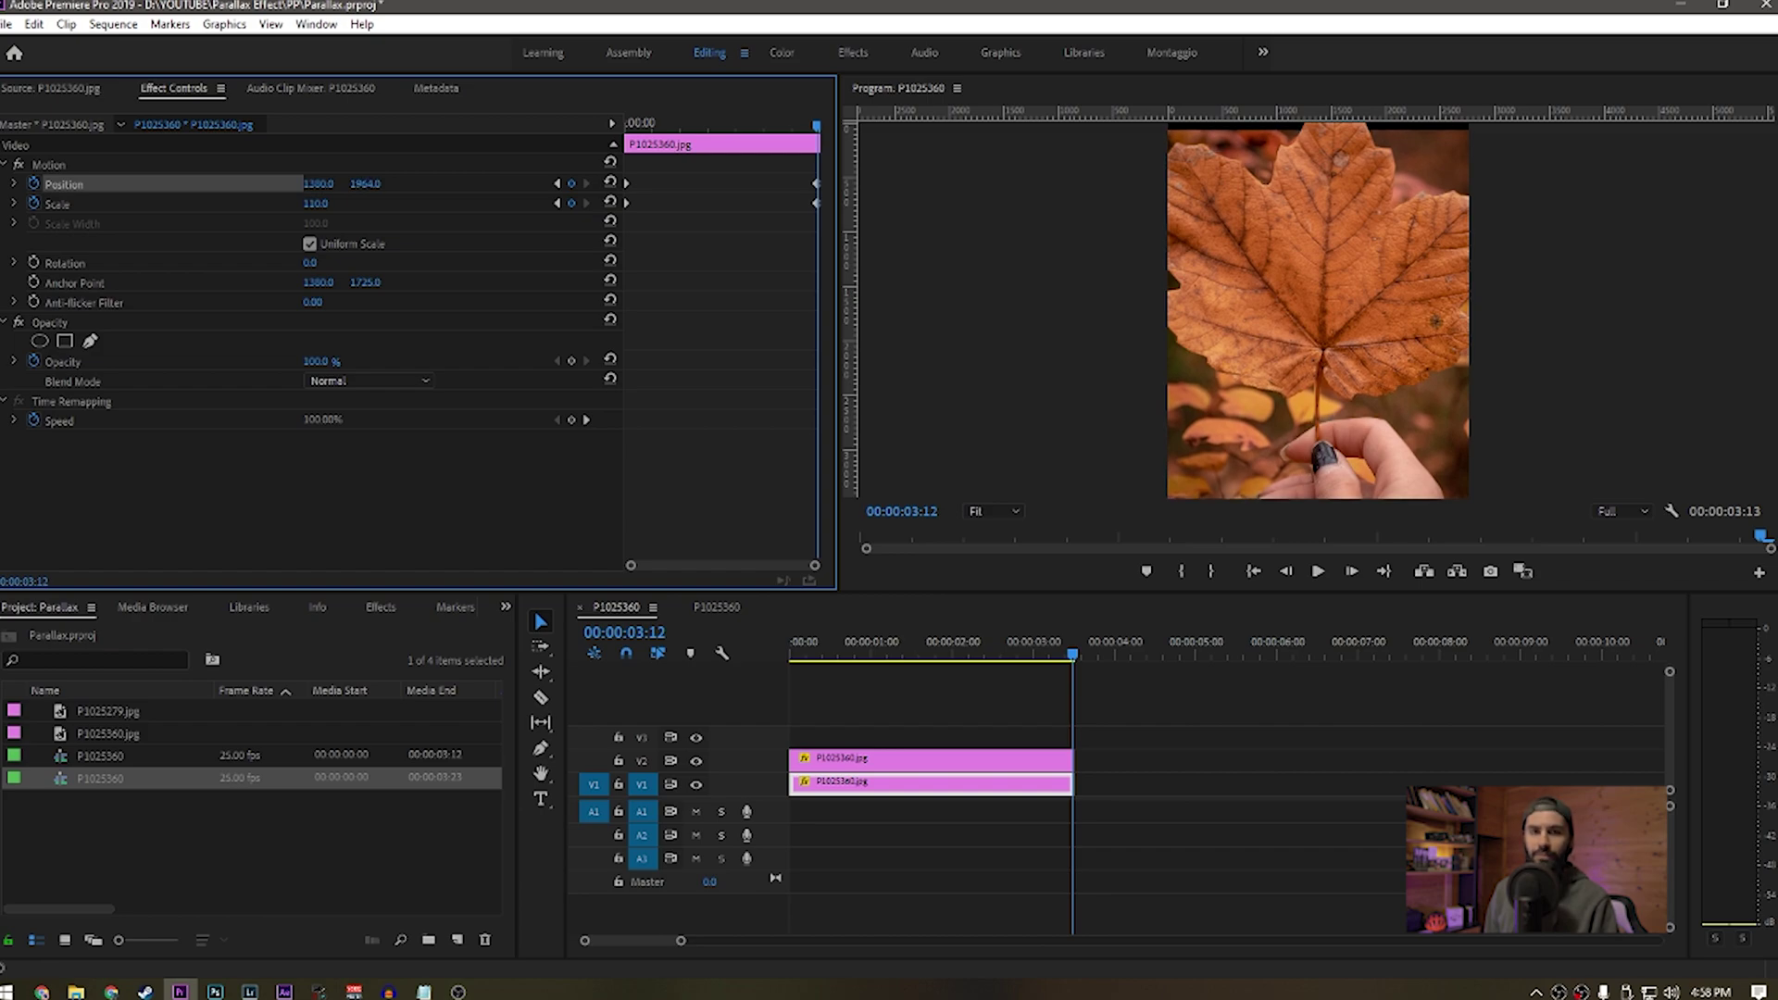
{"action": "left_click", "coordinate": [801, 655]}
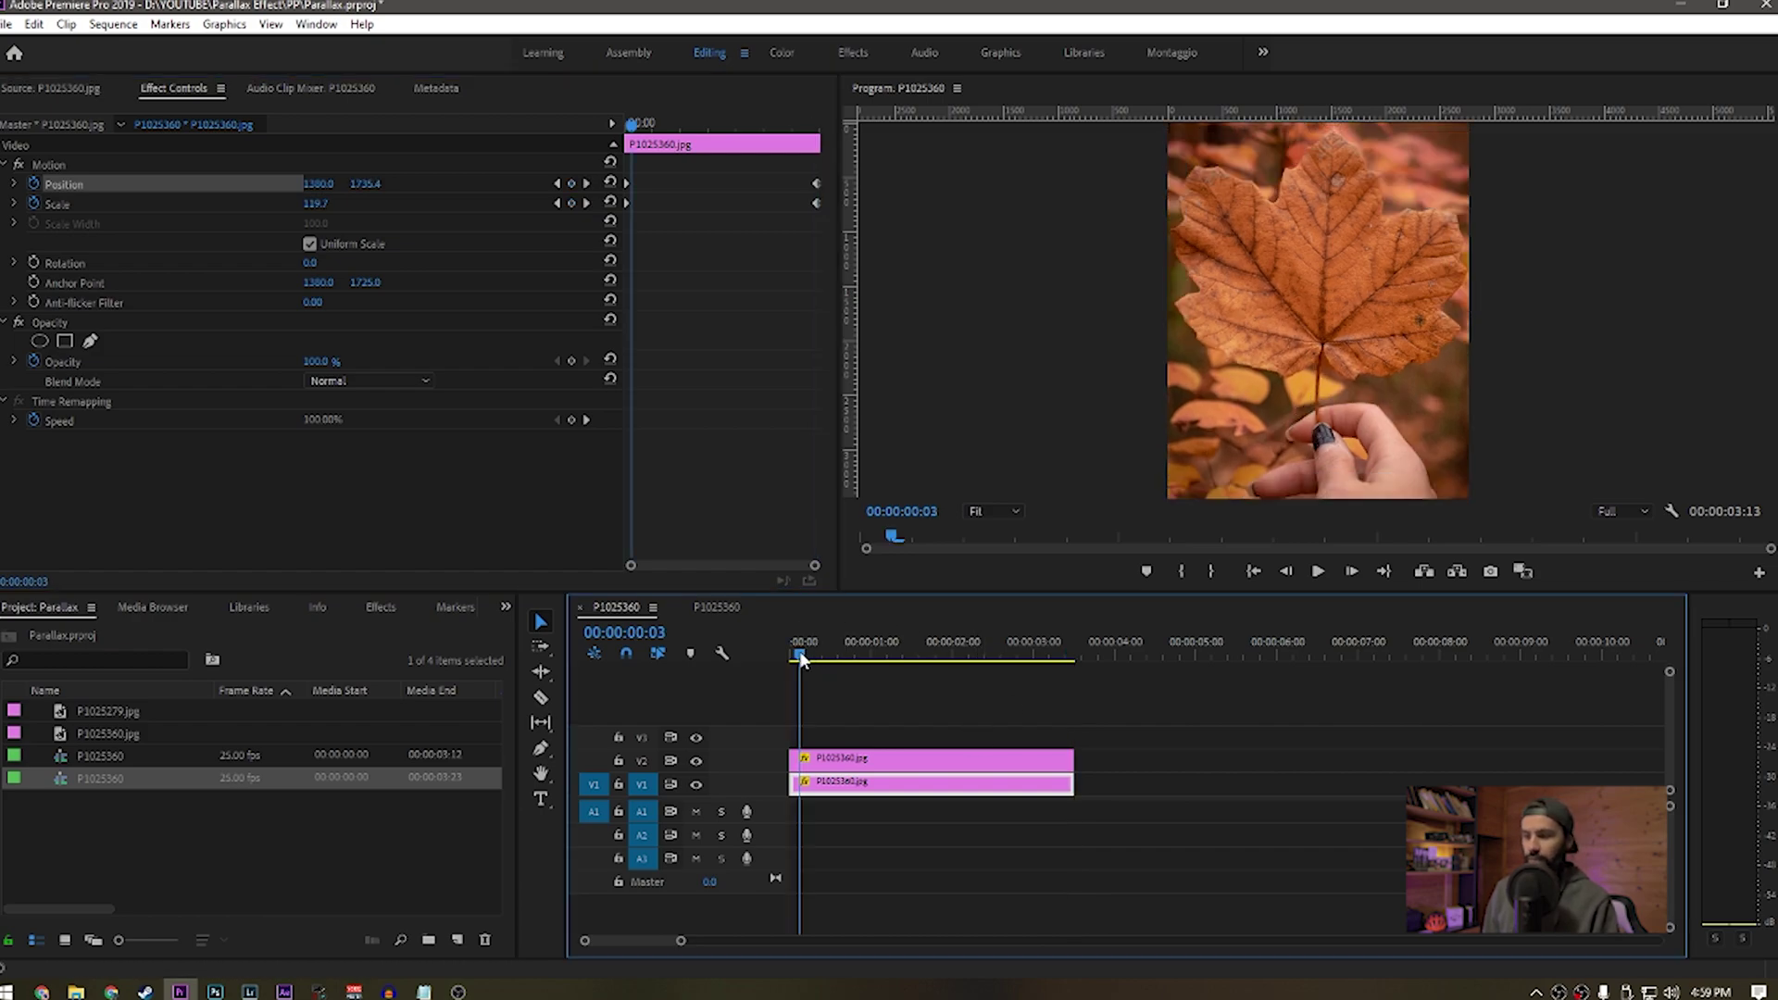
{"action": "left_click_drag", "start_coordinate": [802, 658], "coordinate": [1048, 667]}
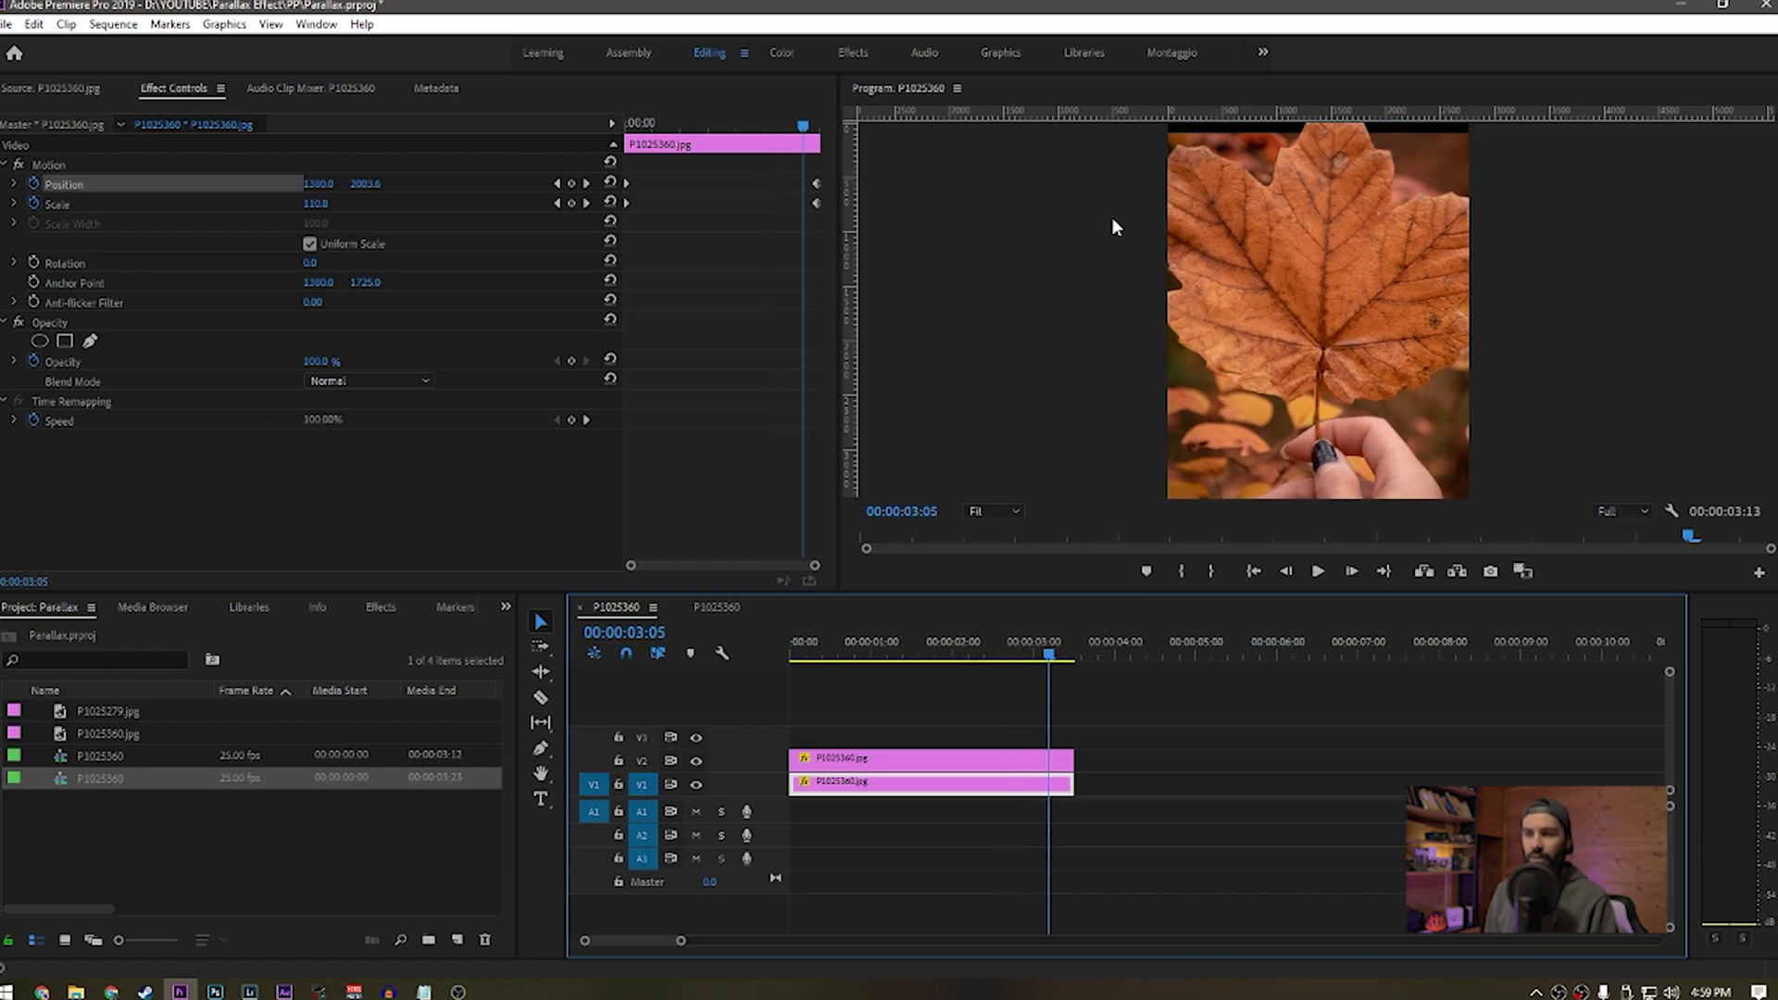
Try trimming the ends of both clips back to 00:00:02:12 and preview the shortened sequence.
{"action": "left_click", "coordinate": [991, 659]}
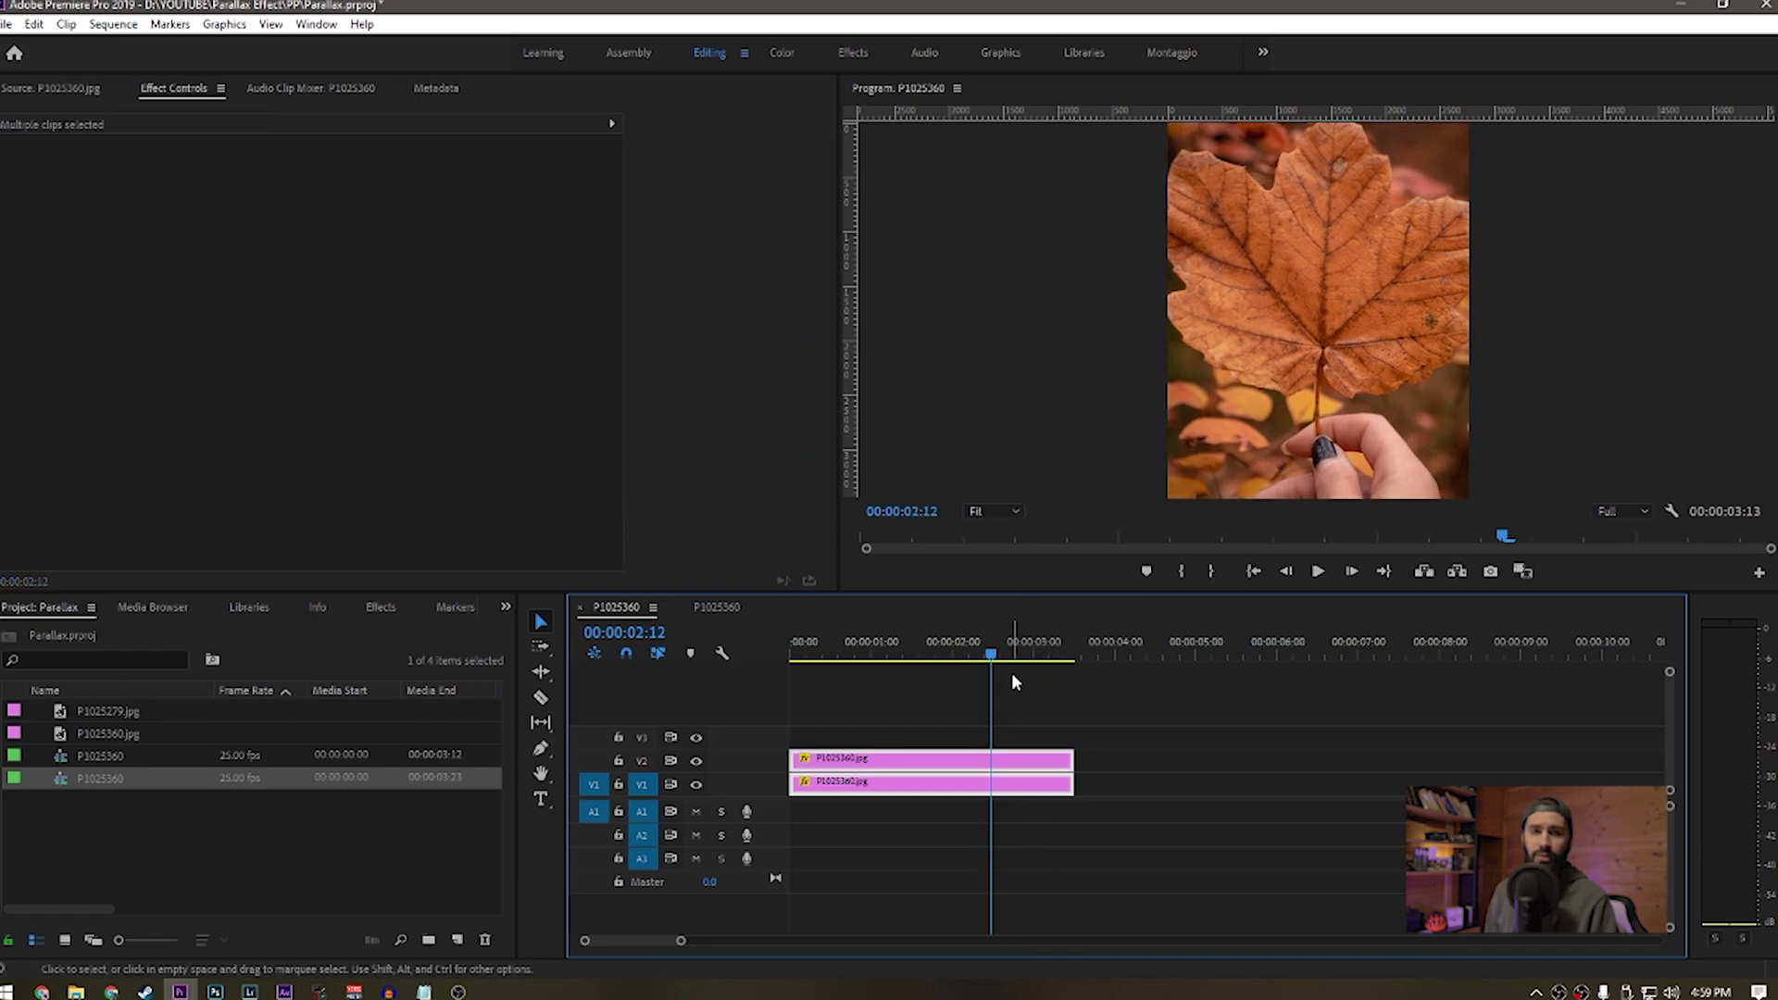
{"action": "left_click_drag", "start_coordinate": [1073, 761], "coordinate": [989, 764]}
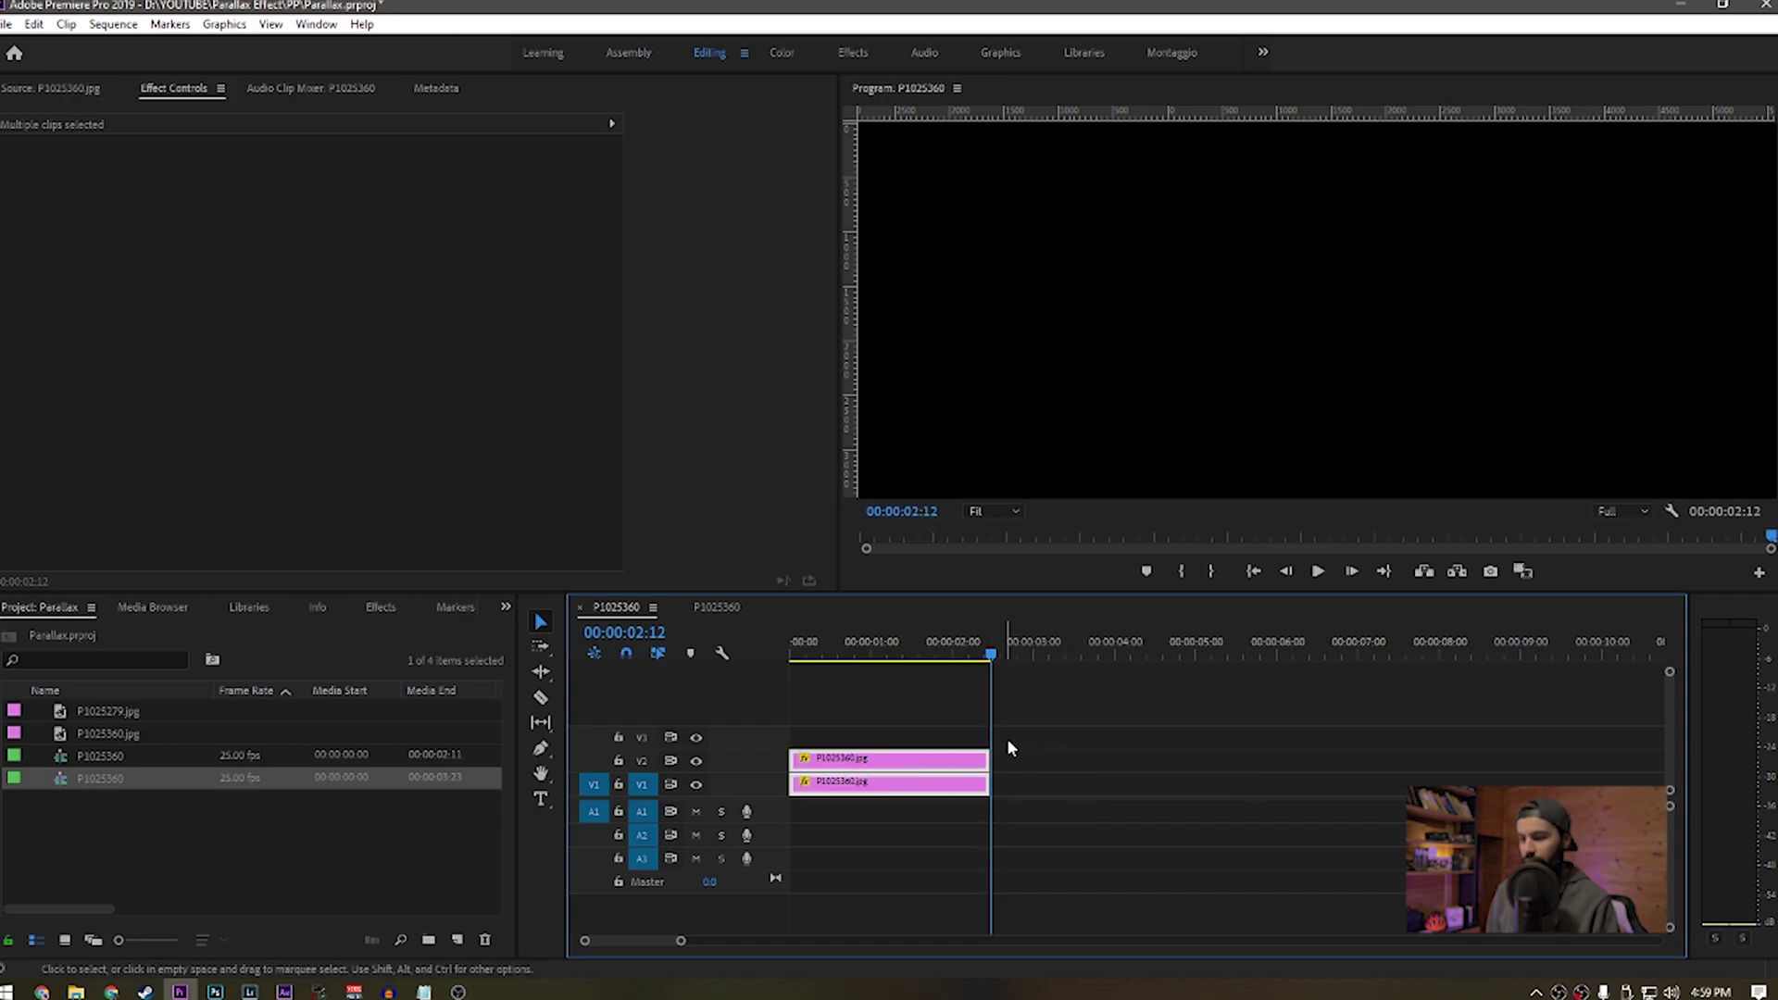
{"action": "left_click_drag", "start_coordinate": [985, 659], "coordinate": [858, 669]}
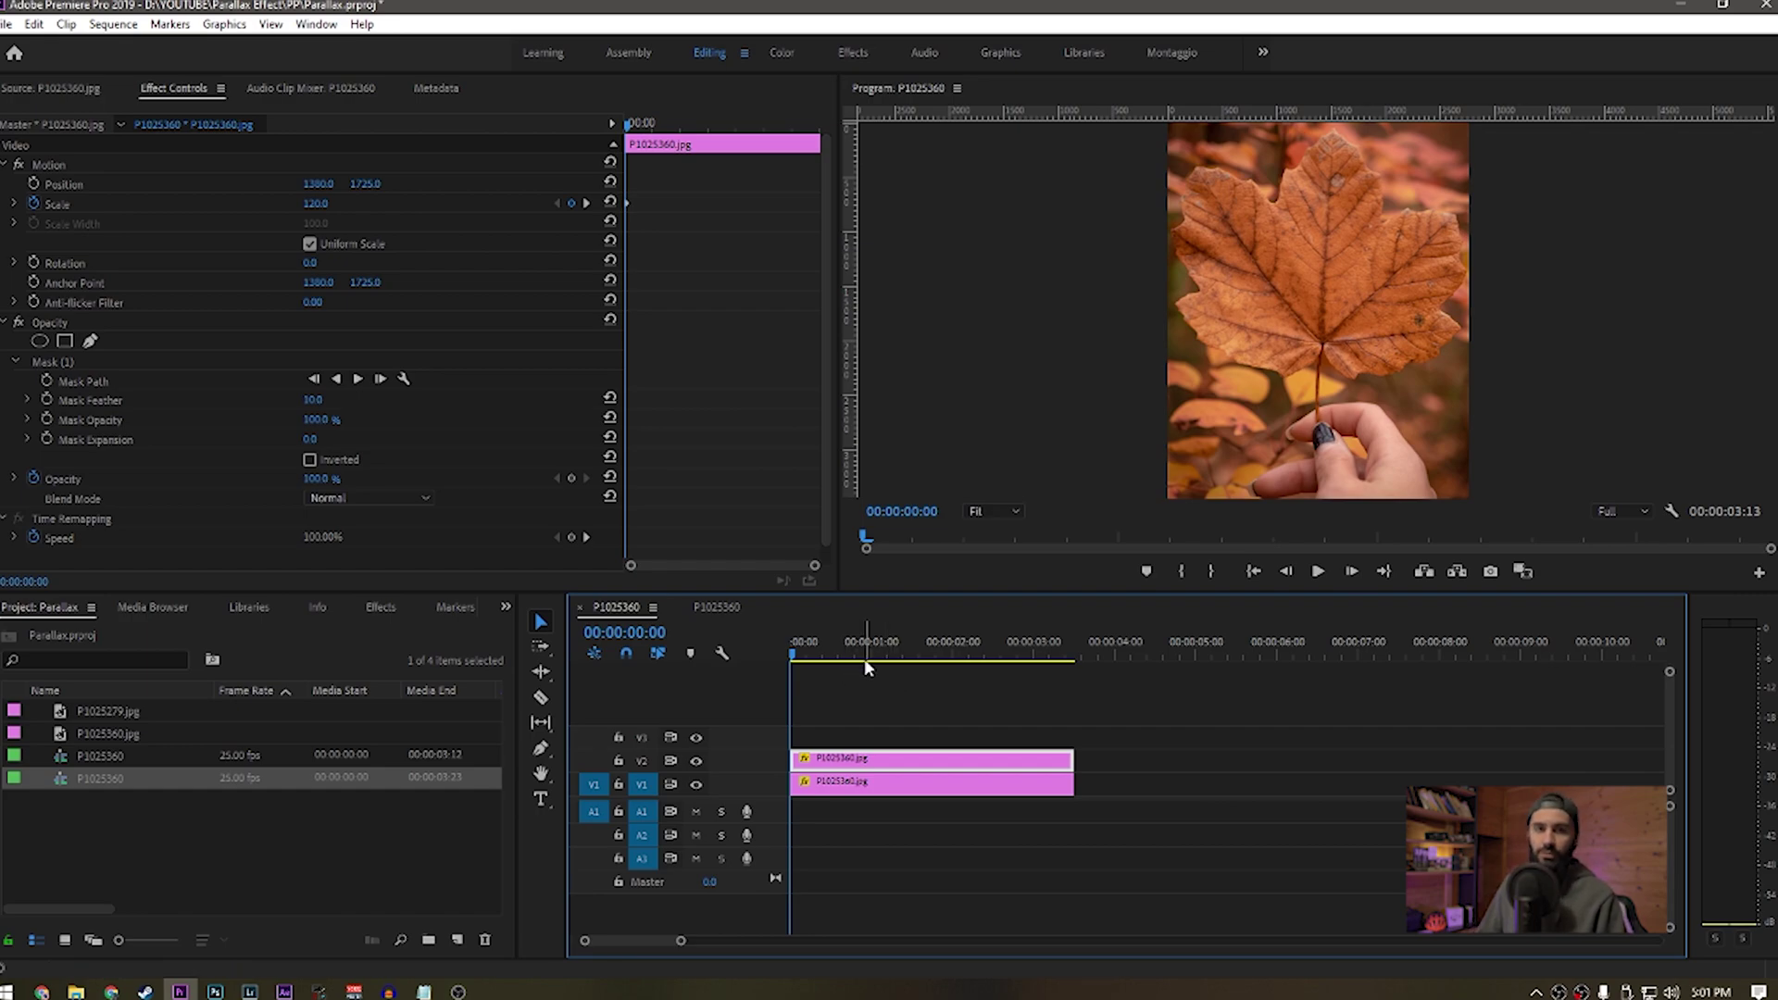
Scrub through the sequence to check the parallax motion between the masked leaf and the background.
{"action": "left_click_drag", "start_coordinate": [864, 658], "coordinate": [928, 664]}
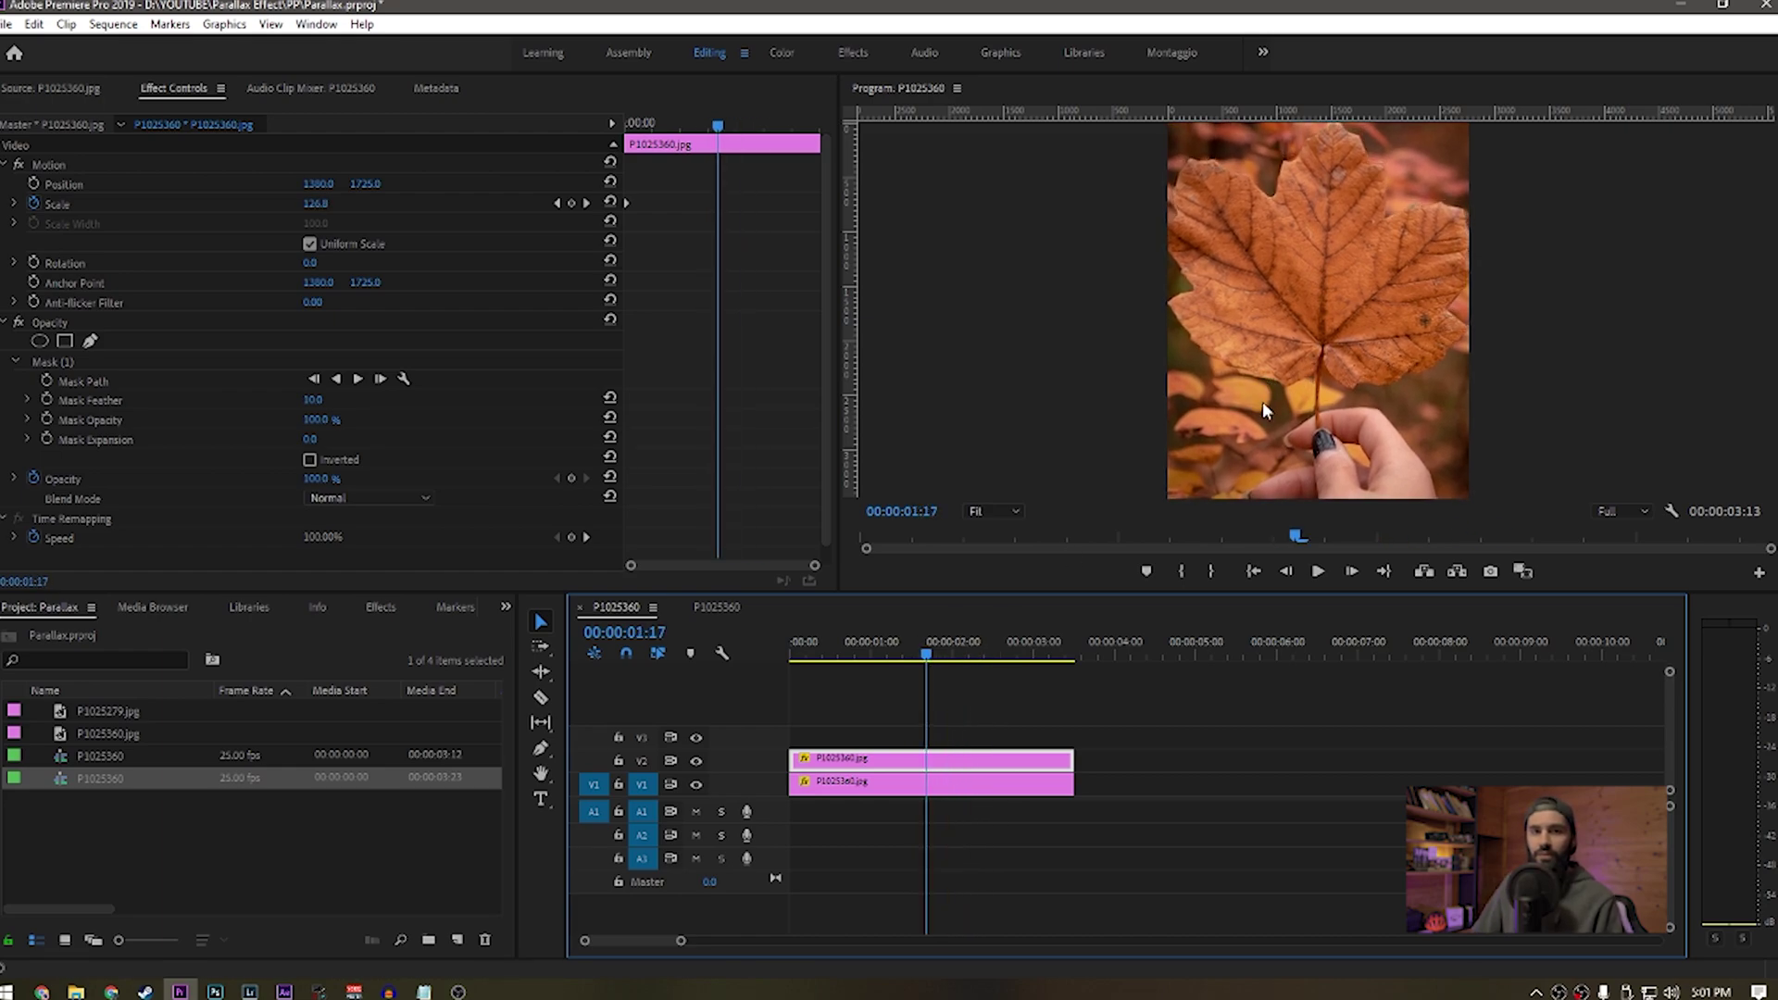
{"action": "left_click_drag", "start_coordinate": [941, 652], "coordinate": [943, 699]}
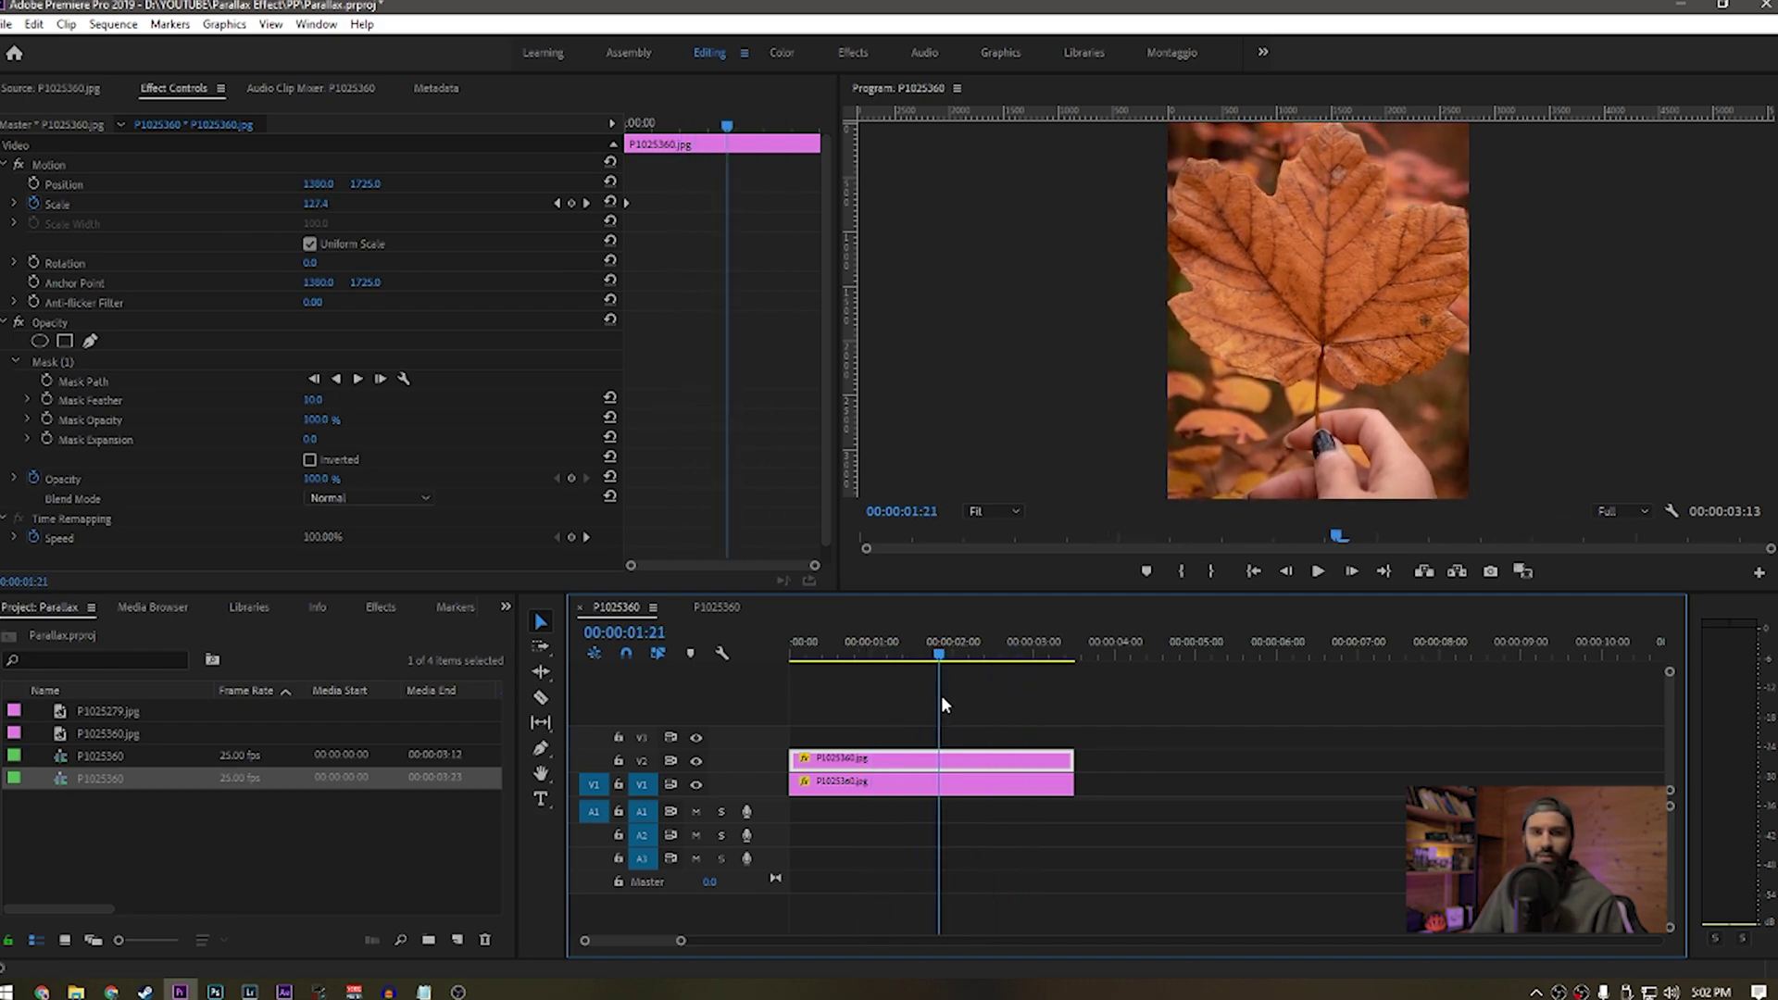
{"action": "key", "text": "Left"}
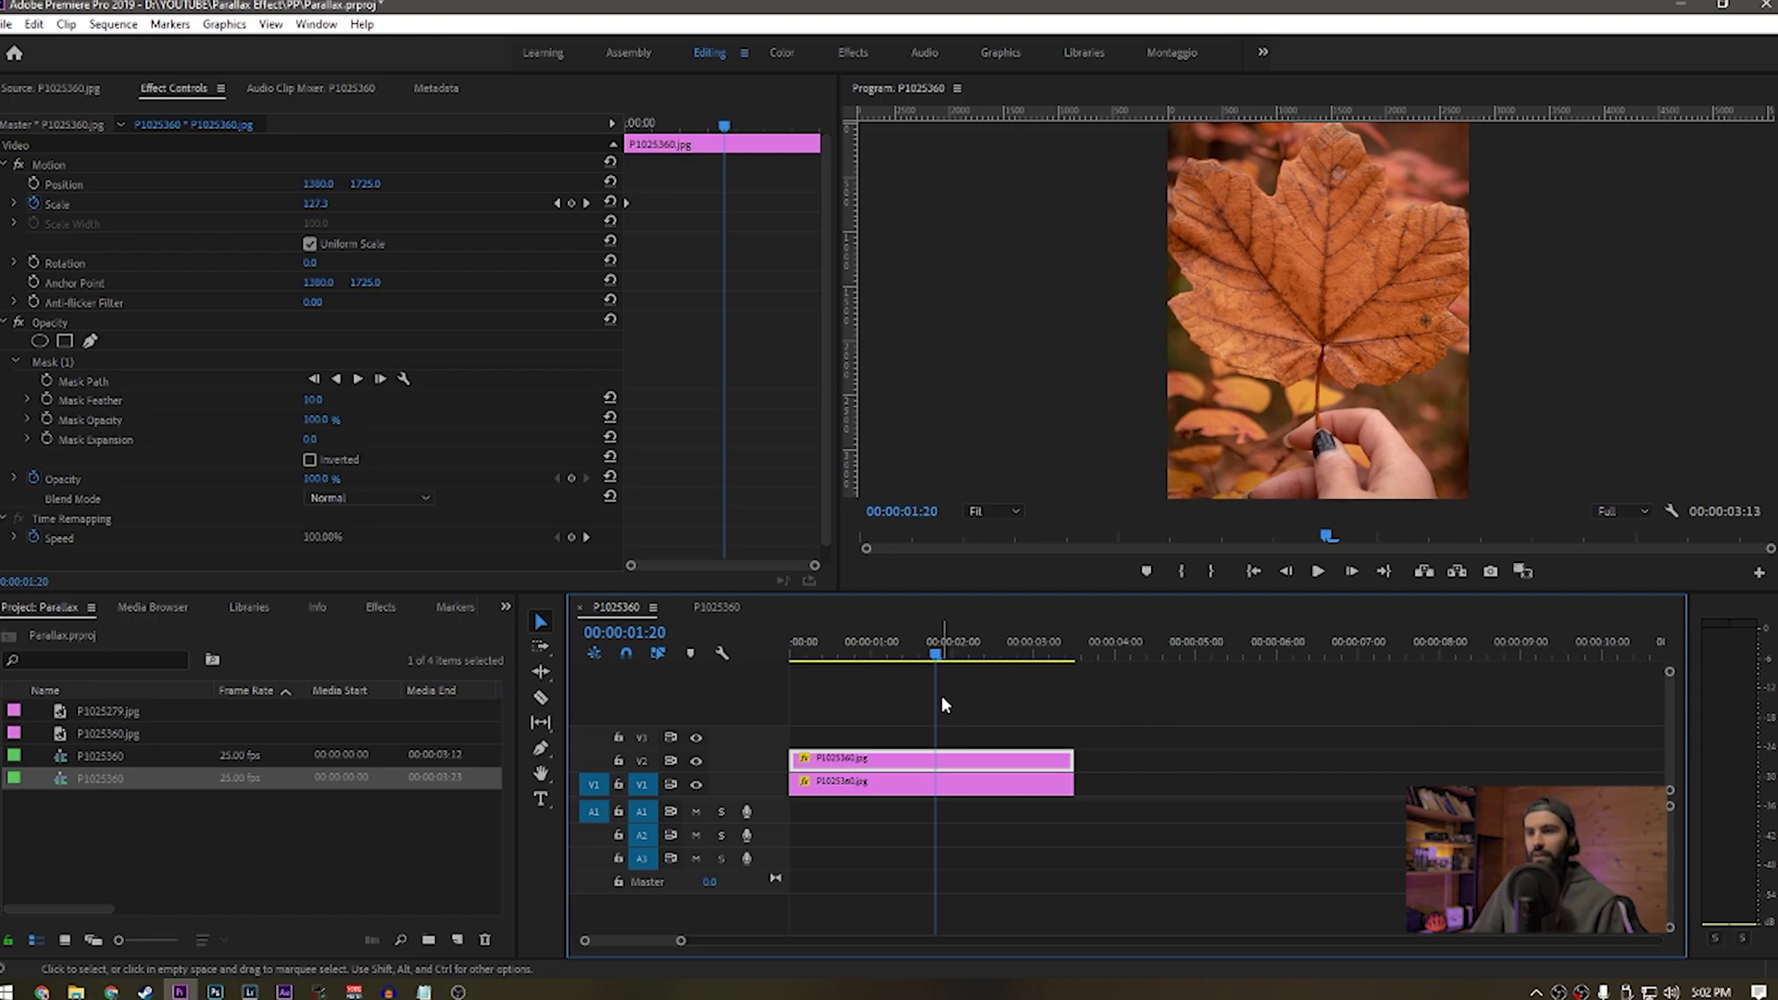
{"action": "left_click_drag", "start_coordinate": [940, 655], "coordinate": [994, 658]}
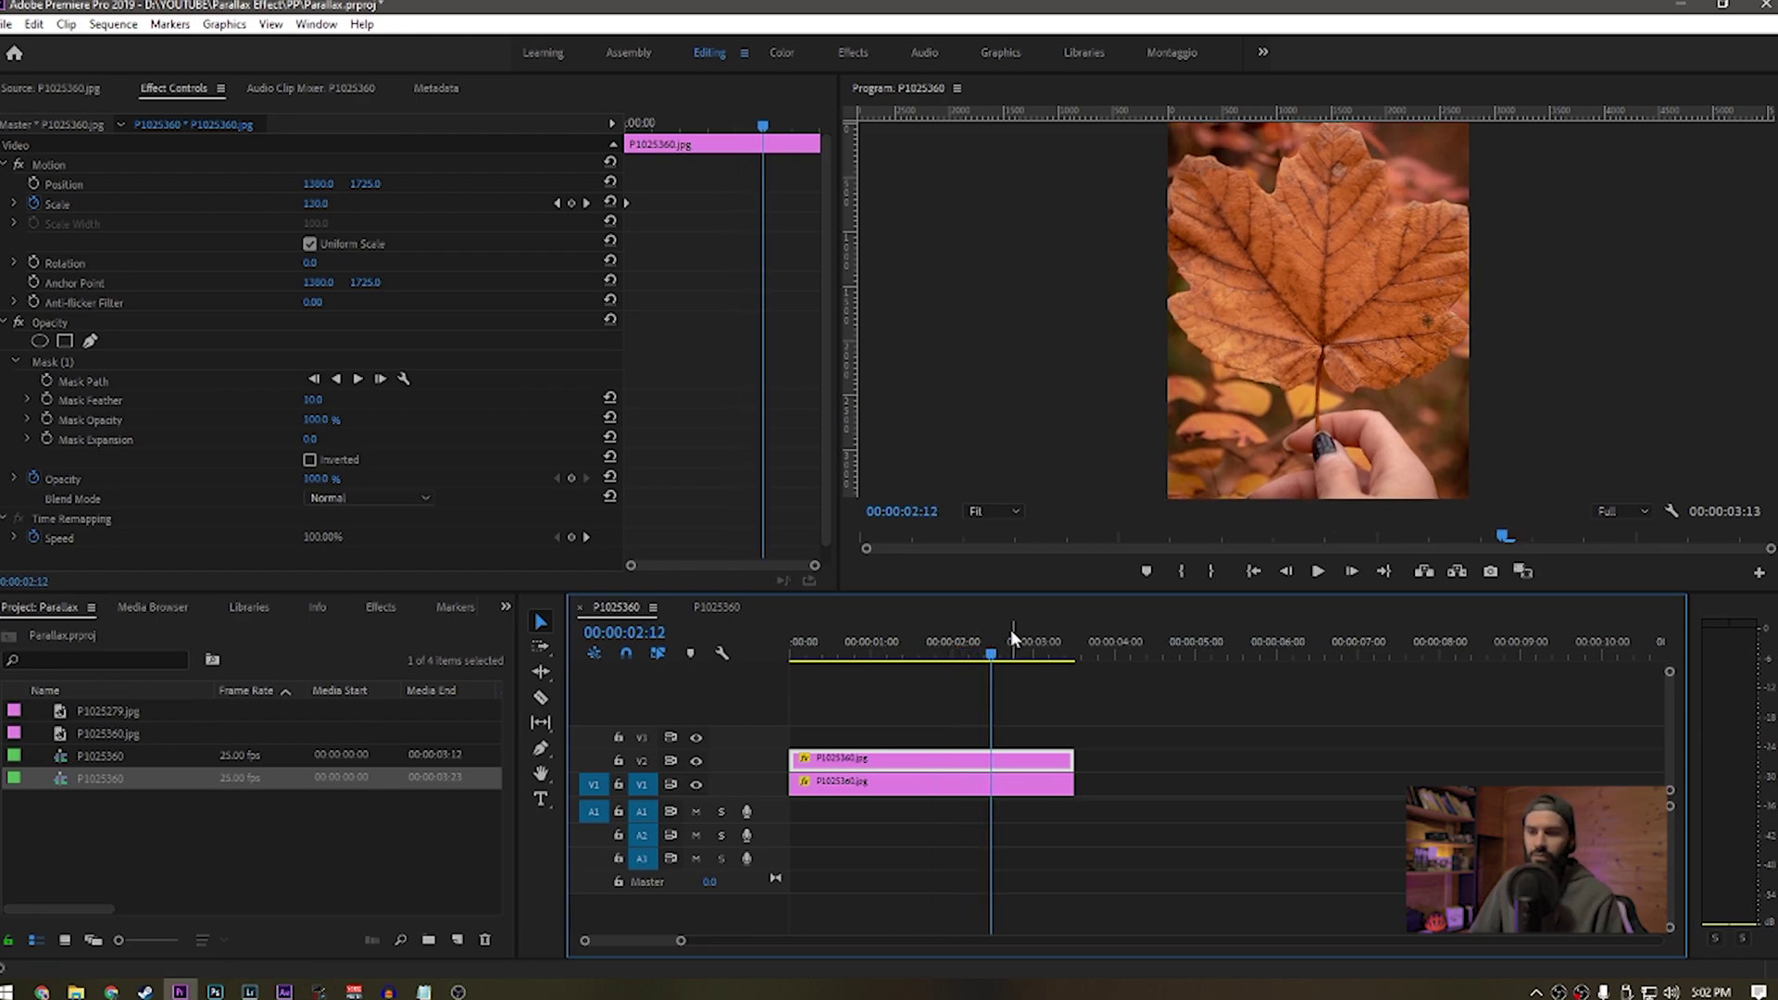
{"action": "left_click", "coordinate": [852, 656]}
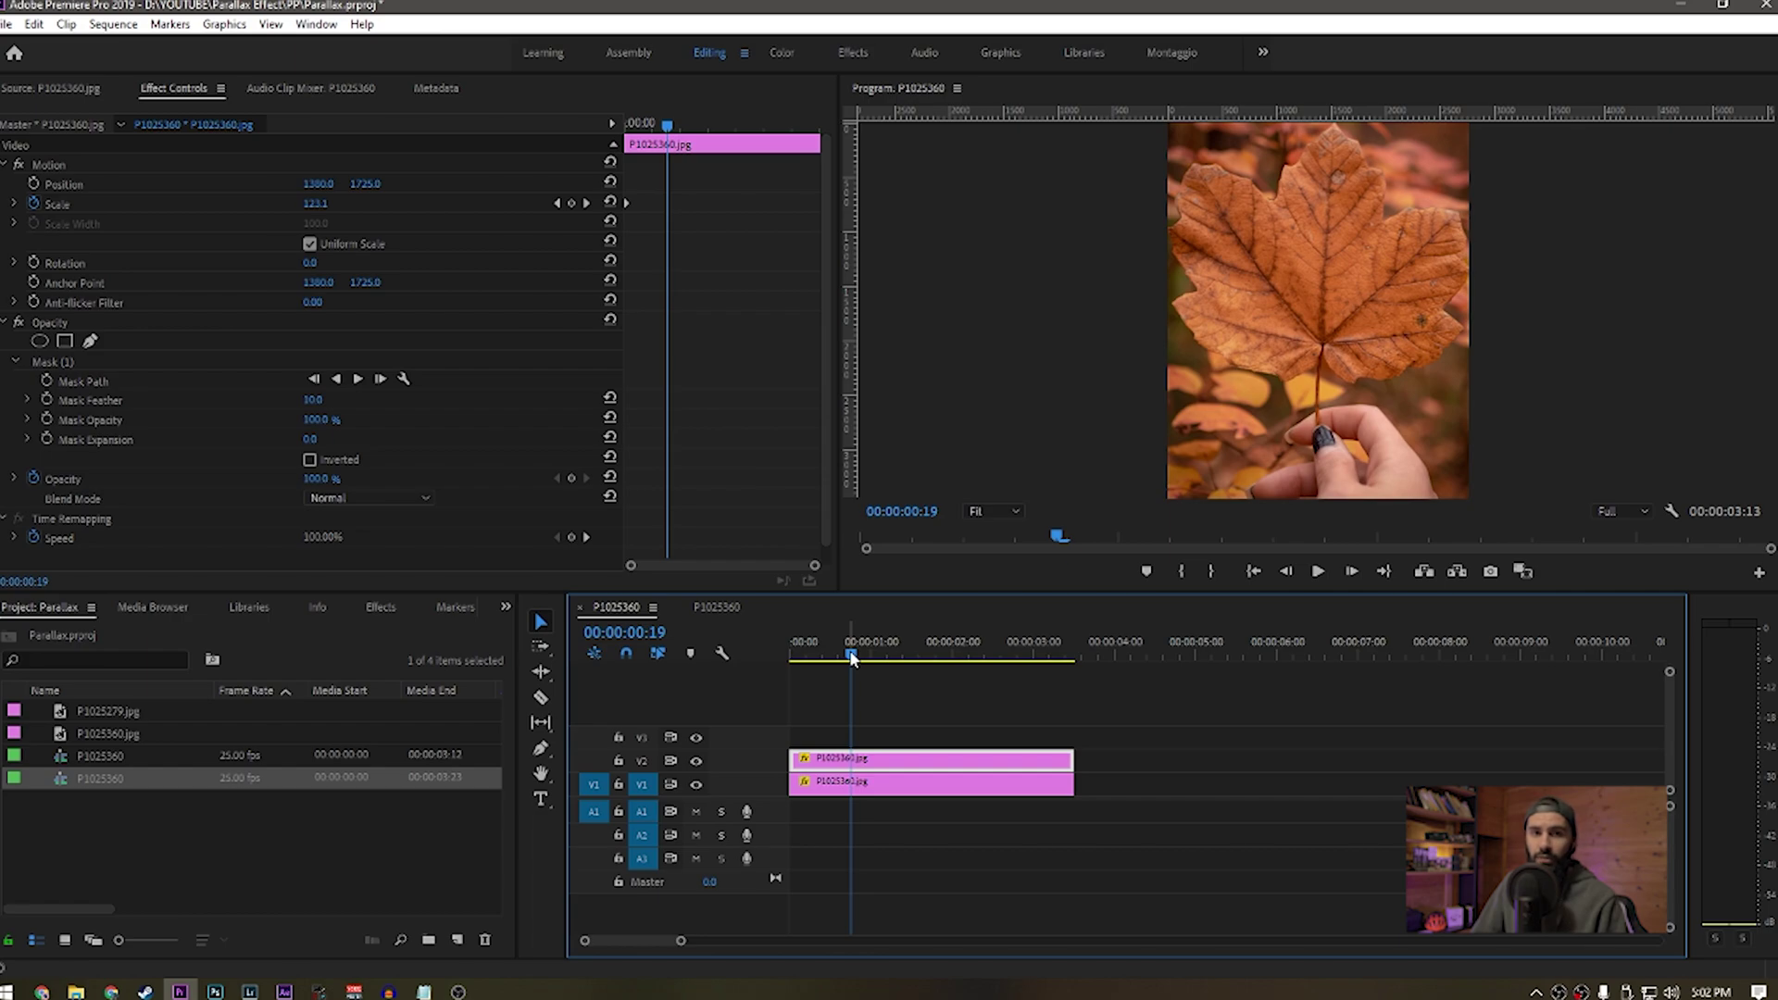